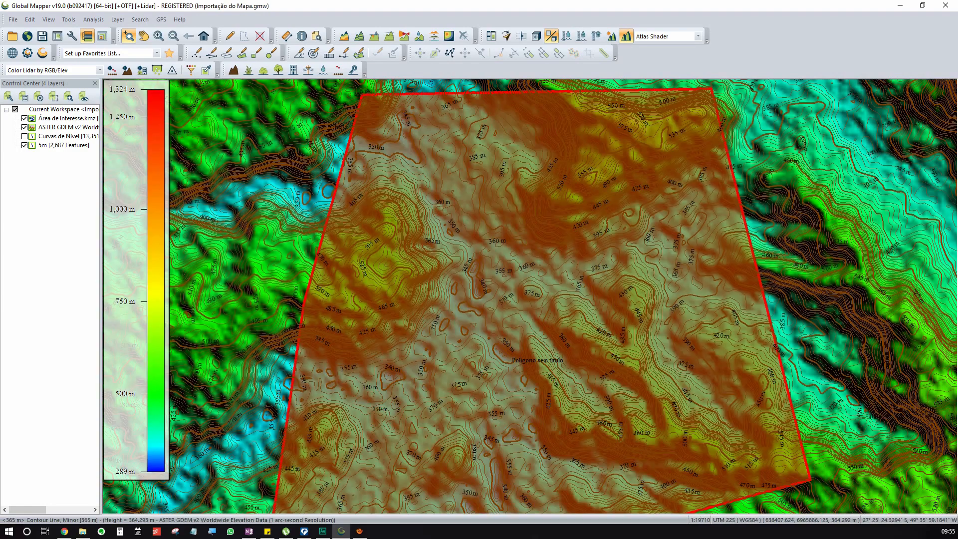
Start a vector export of the loaded map data in DXF format and dismiss the projection tip.
drag(555, 295, 513, 264)
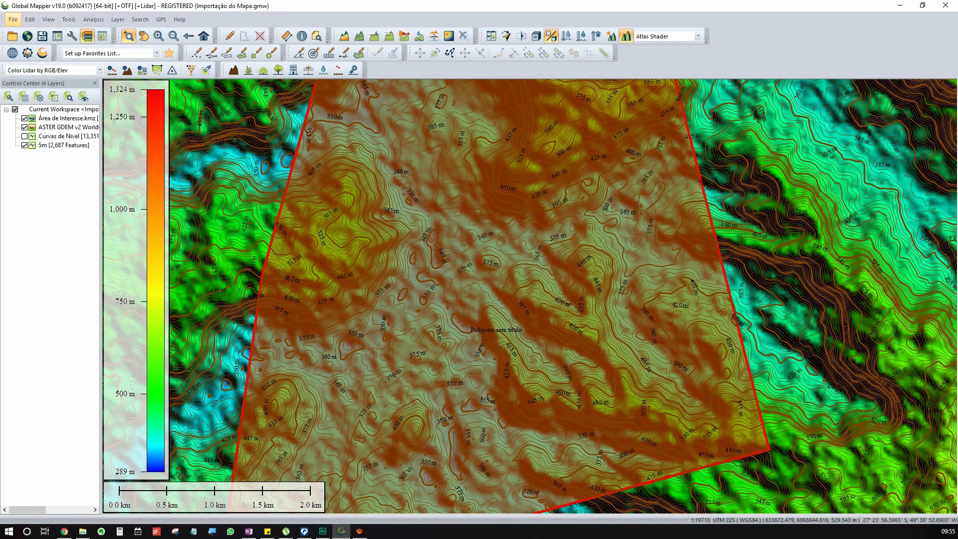
click(13, 20)
mouse_move(50, 280)
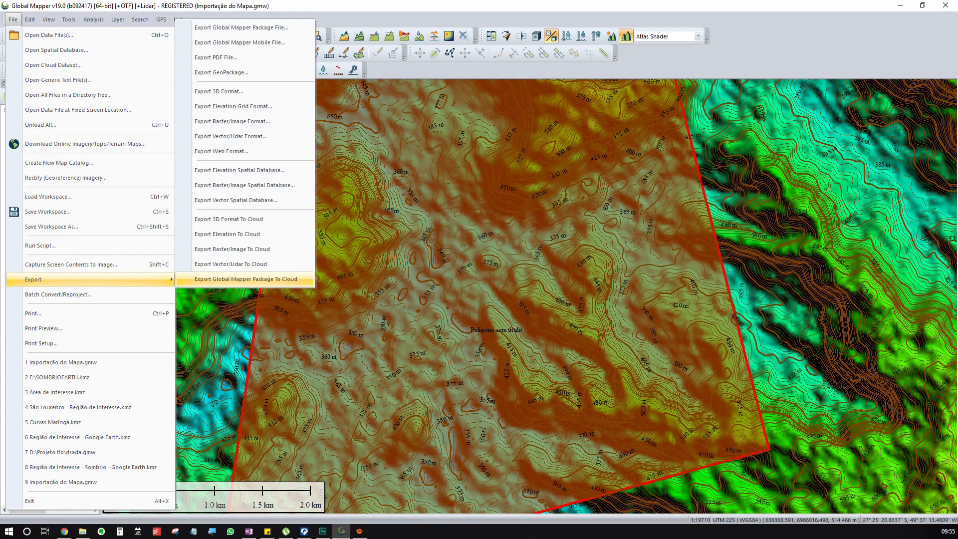
click(231, 136)
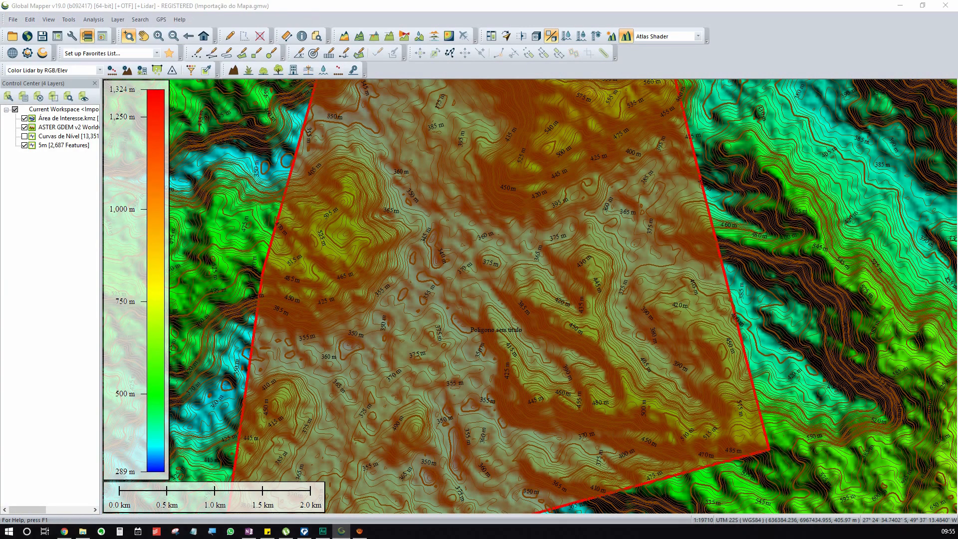
click(480, 279)
click(480, 280)
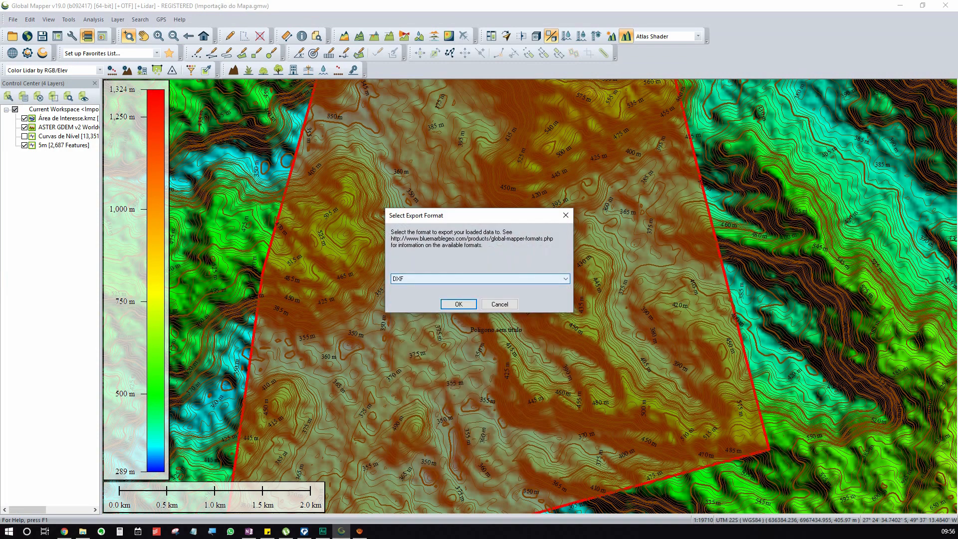
click(459, 304)
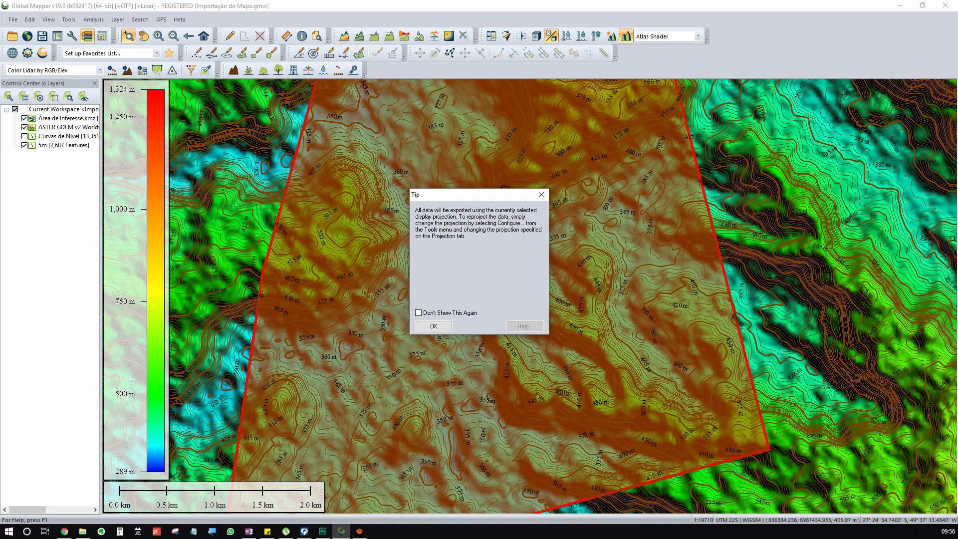
click(434, 327)
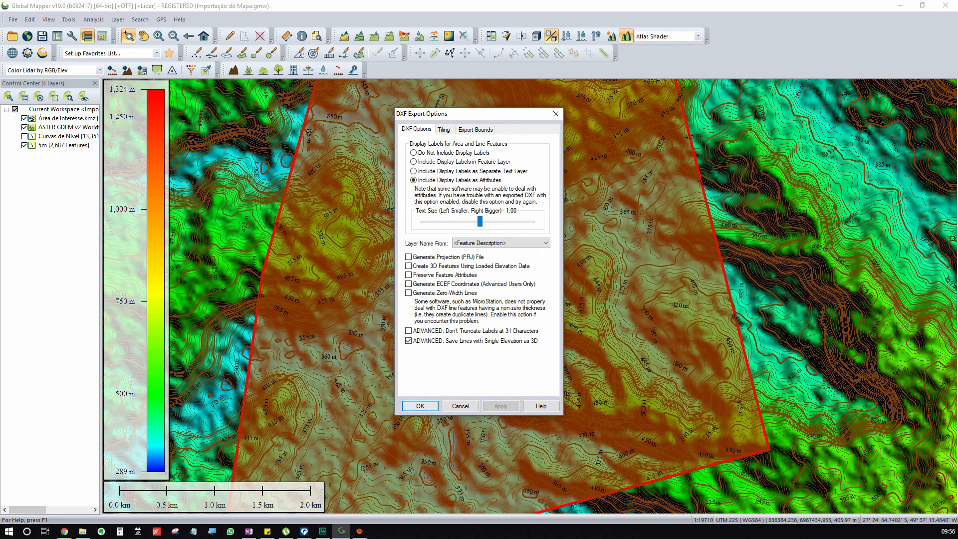
Accept the current DXF export options and save over the existing file Curvas de Nível - Ituporanga - Com legenda.dxf.
click(421, 405)
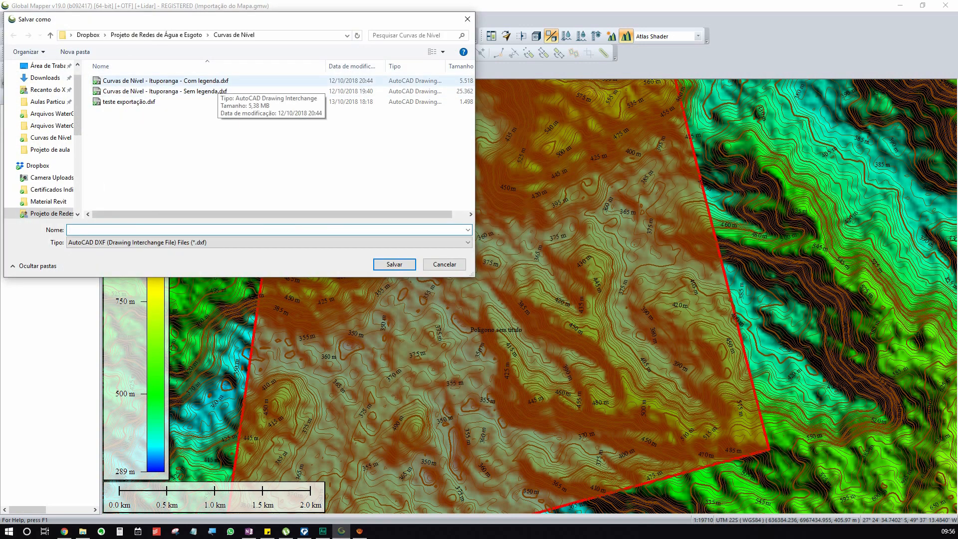
click(218, 83)
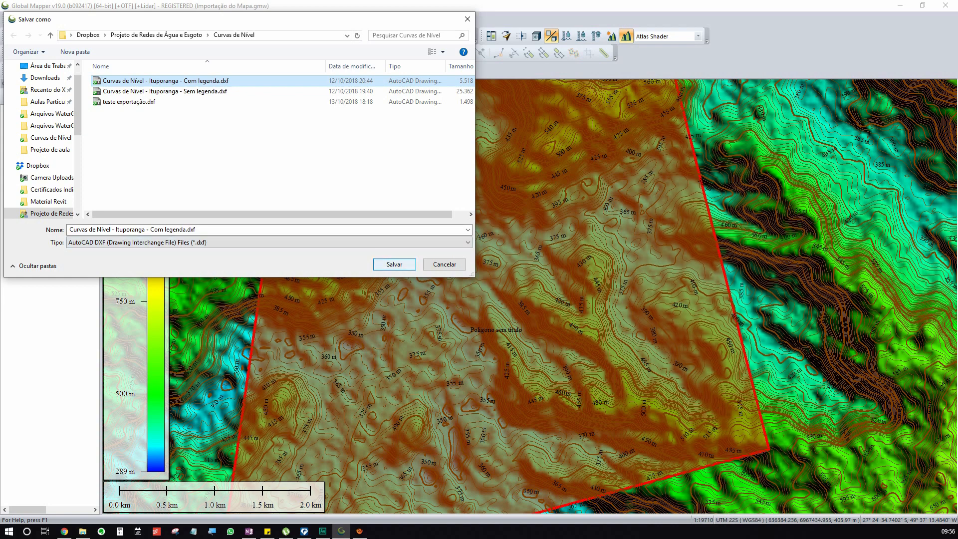
click(395, 264)
click(510, 269)
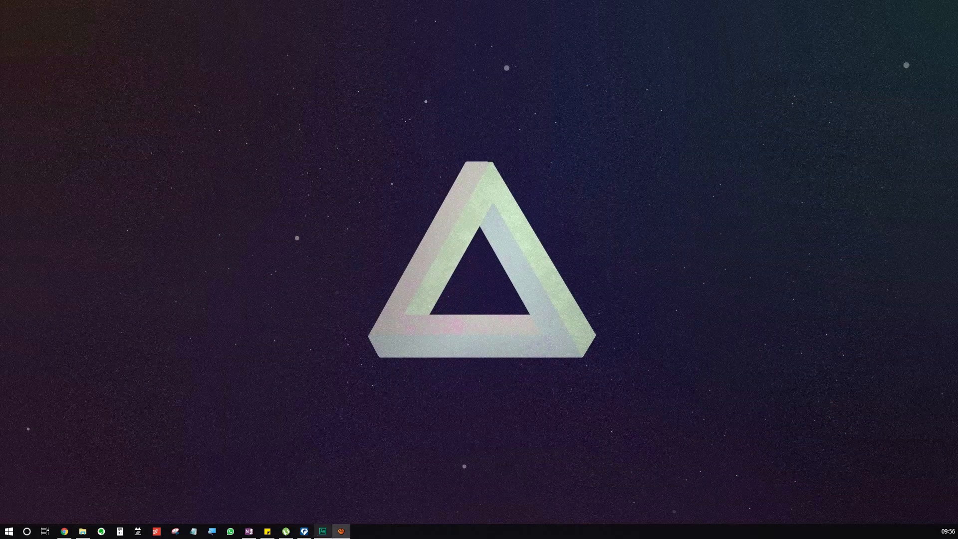
Switch to WaterGEMS and select the Curvas de Nível - Ituporanga - Com legenda background layer.
click(304, 532)
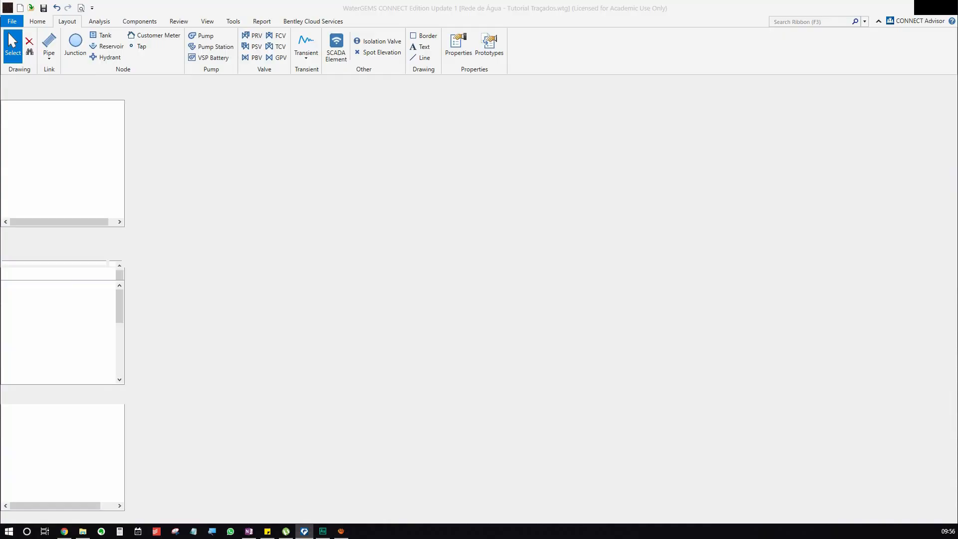
drag(404, 263, 476, 257)
scroll(477, 257, down, 11)
scroll(453, 192, up, 3)
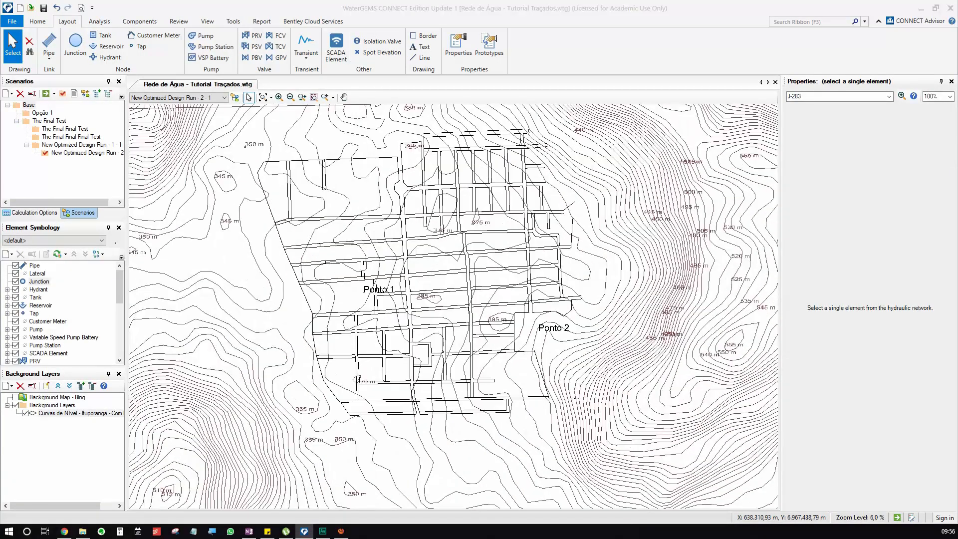
click(65, 413)
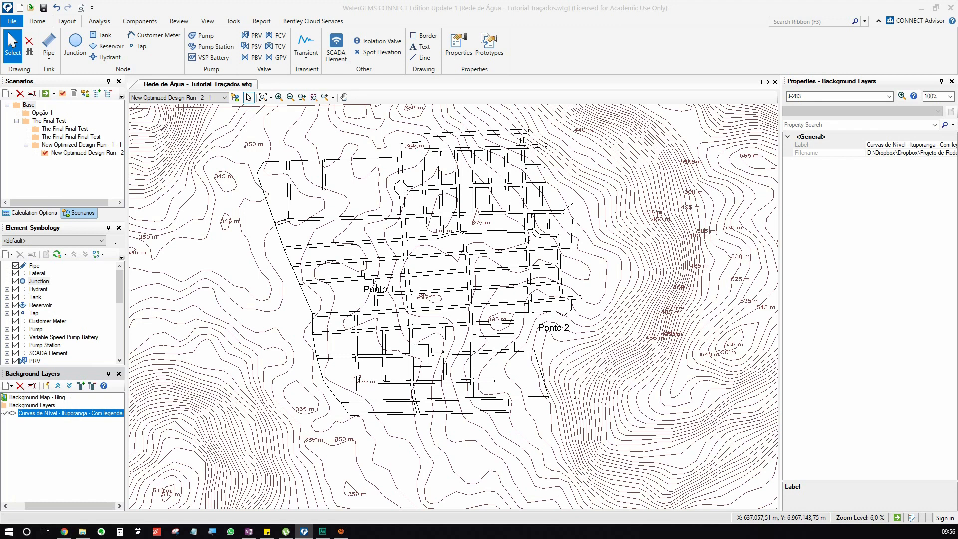
click(207, 21)
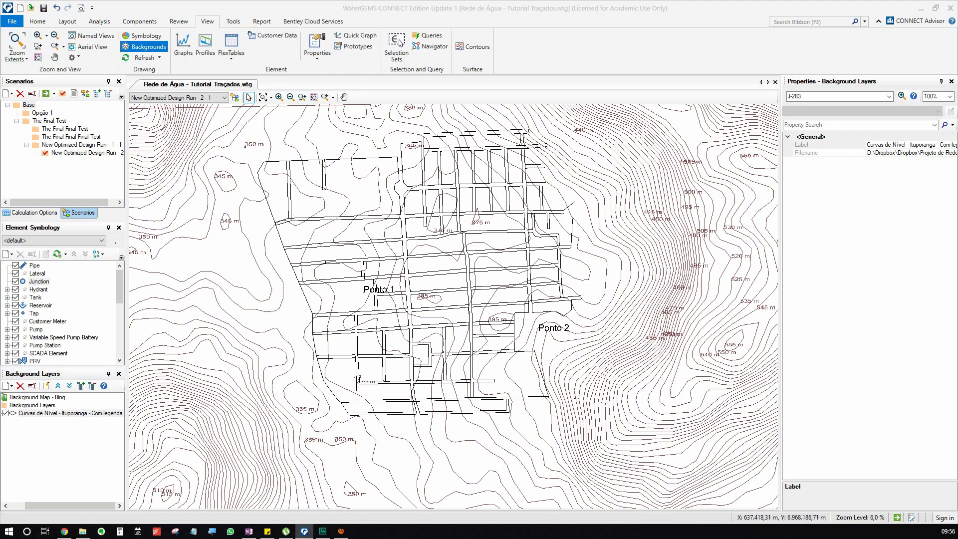
drag(70, 507, 52, 507)
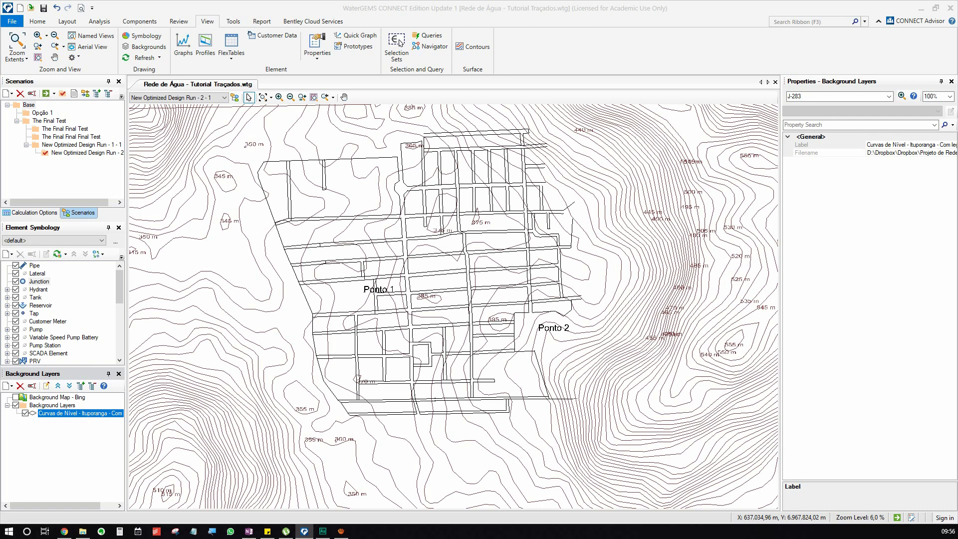
Reassign Curvas de Nível - Ituporanga - Com legenda.dxf as the contour background layer's source and open its line color choices.
right_click(64, 413)
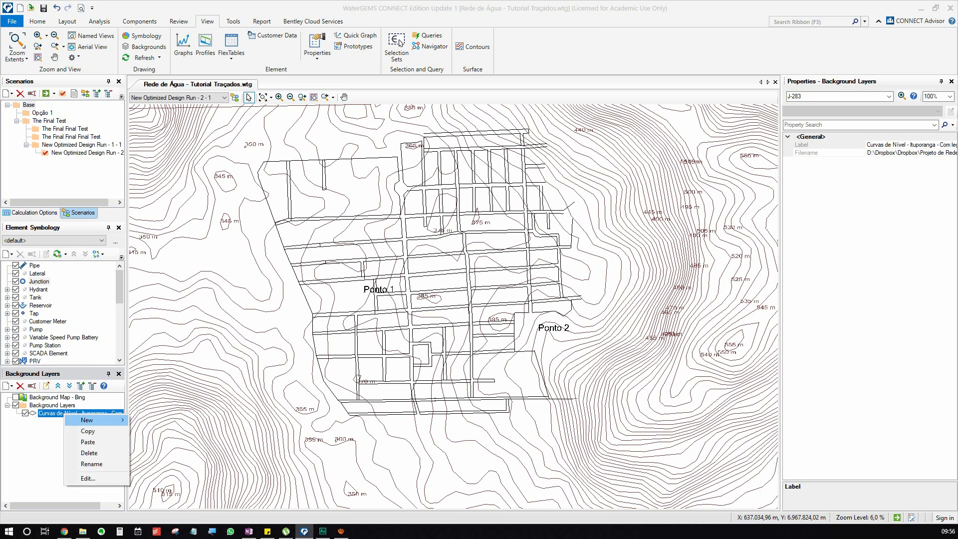
click(88, 478)
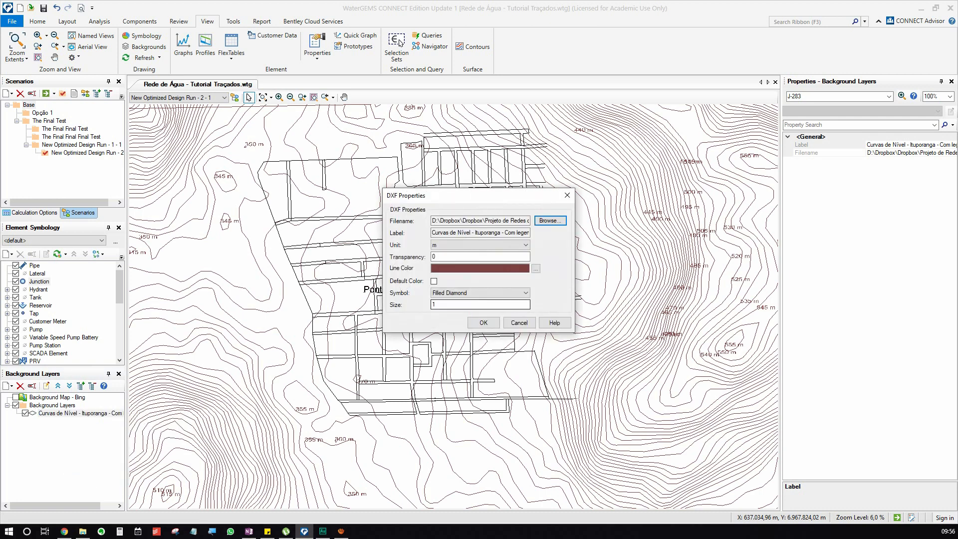
click(550, 221)
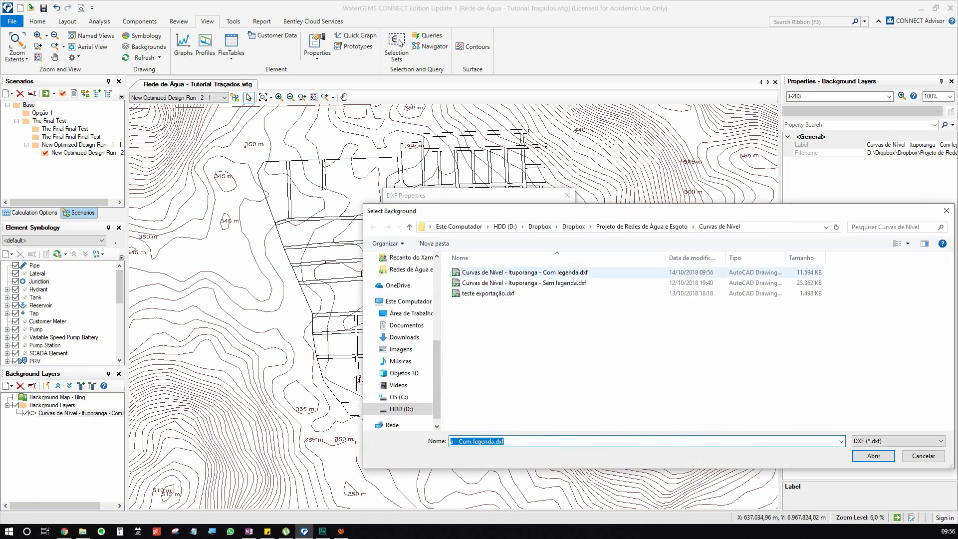
click(873, 456)
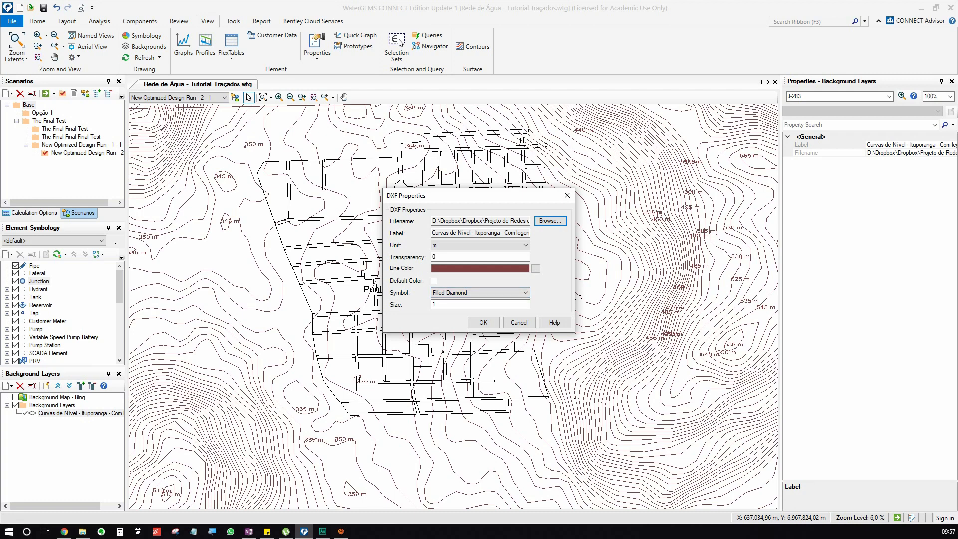
click(535, 268)
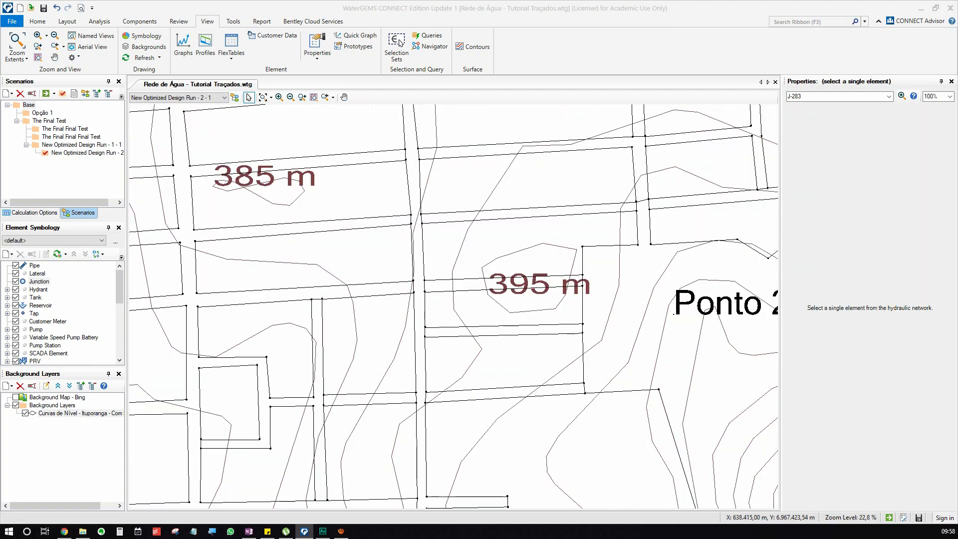
Examine the reloaded contour lines and elevation labels around the street layout, Ponto 1 and Ponto 2.
scroll(466, 304, down, 7)
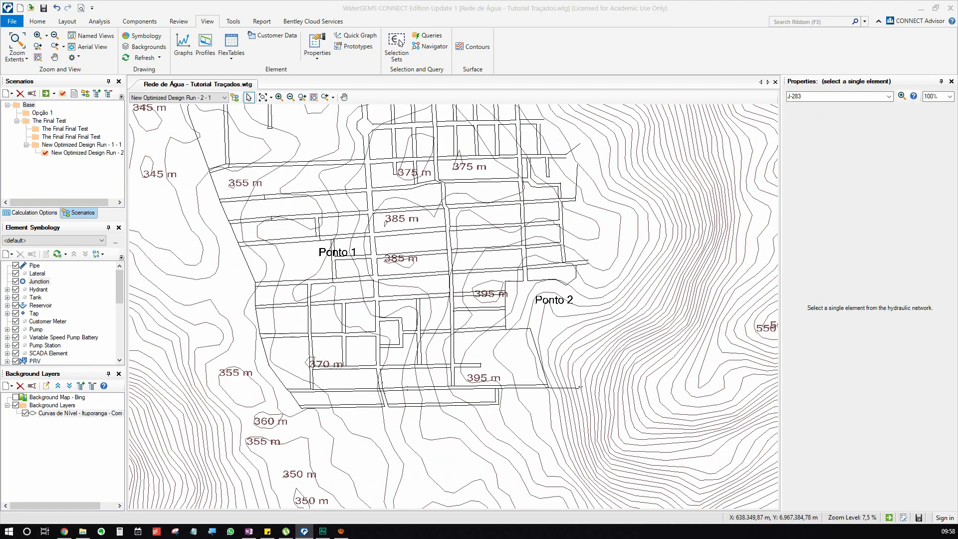
drag(466, 305, 463, 333)
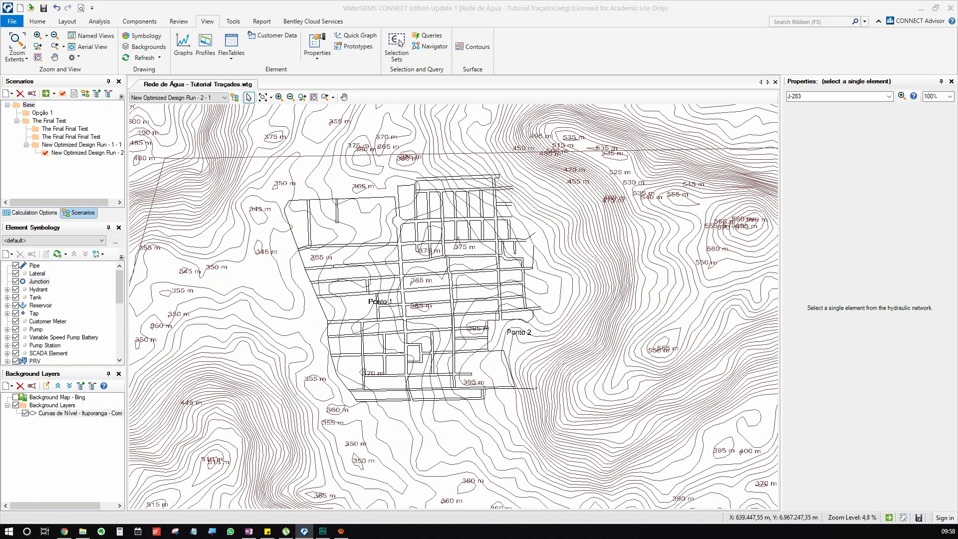
scroll(669, 367, up, 5)
scroll(648, 348, up, 2)
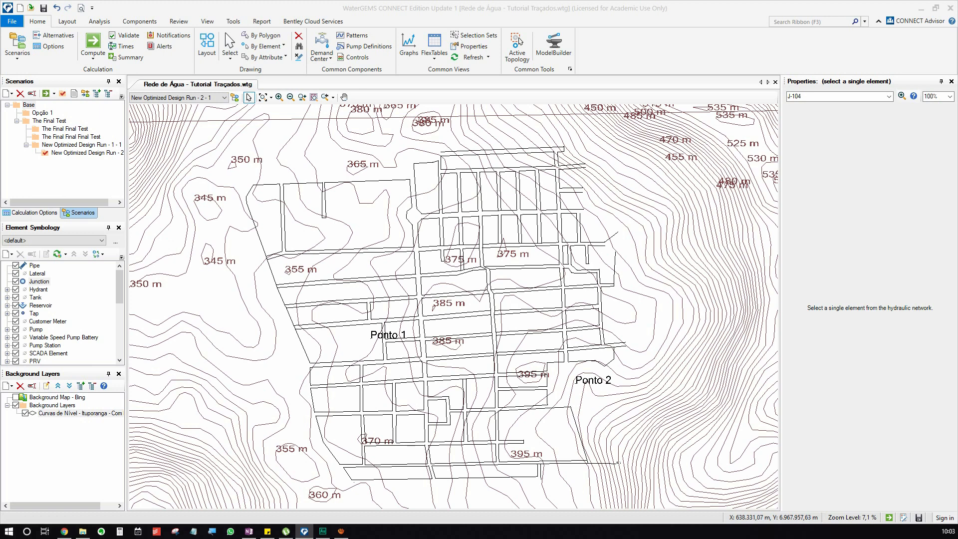
drag(454, 307, 475, 287)
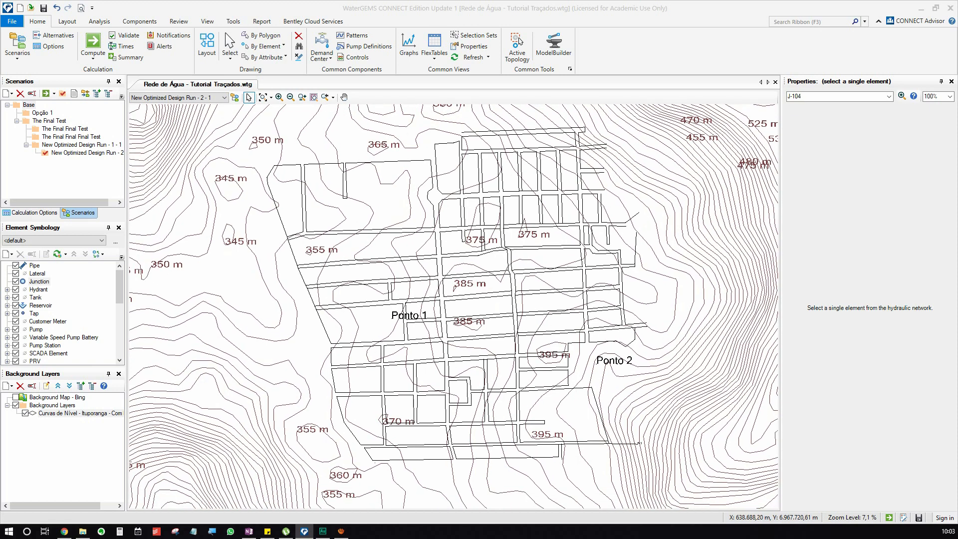
drag(453, 306, 425, 322)
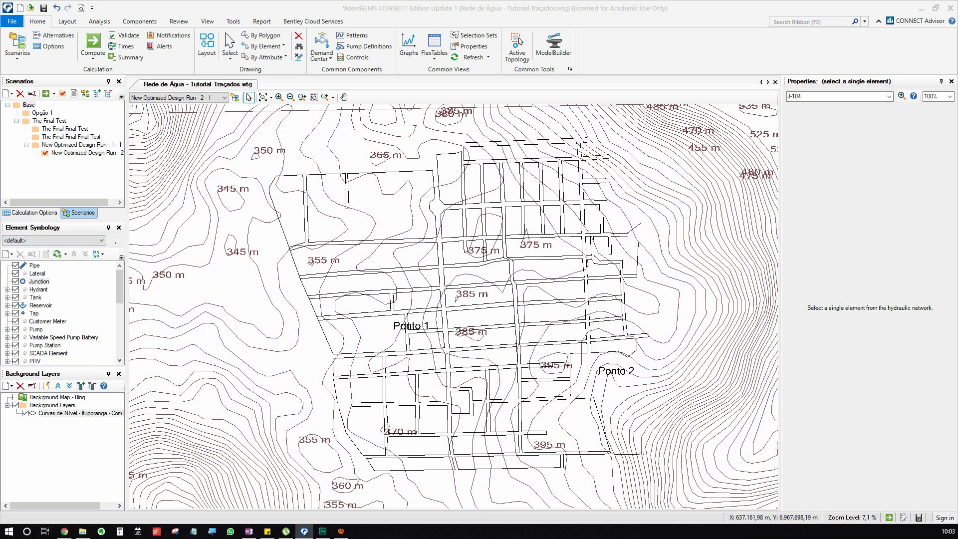
Create a new color coding for the Pipe element symbology.
click(207, 21)
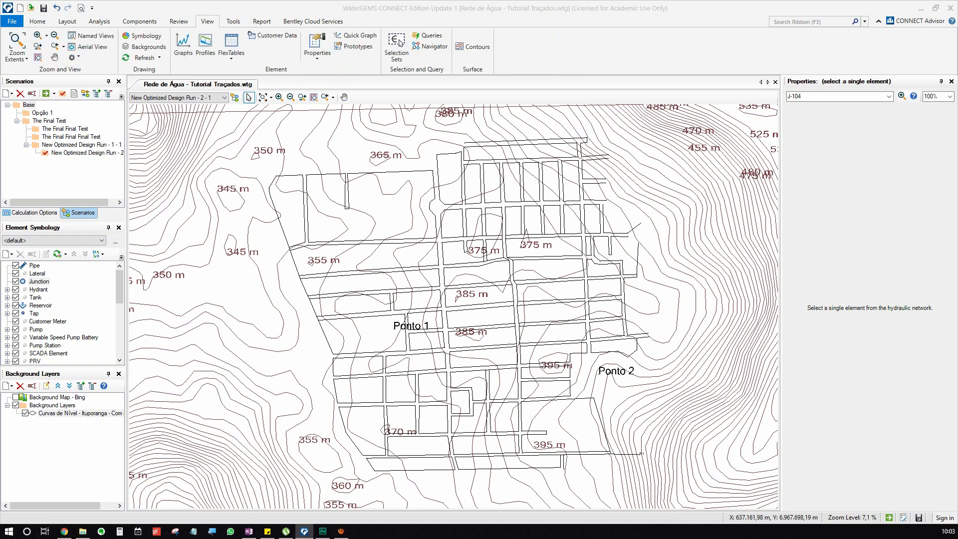
click(142, 36)
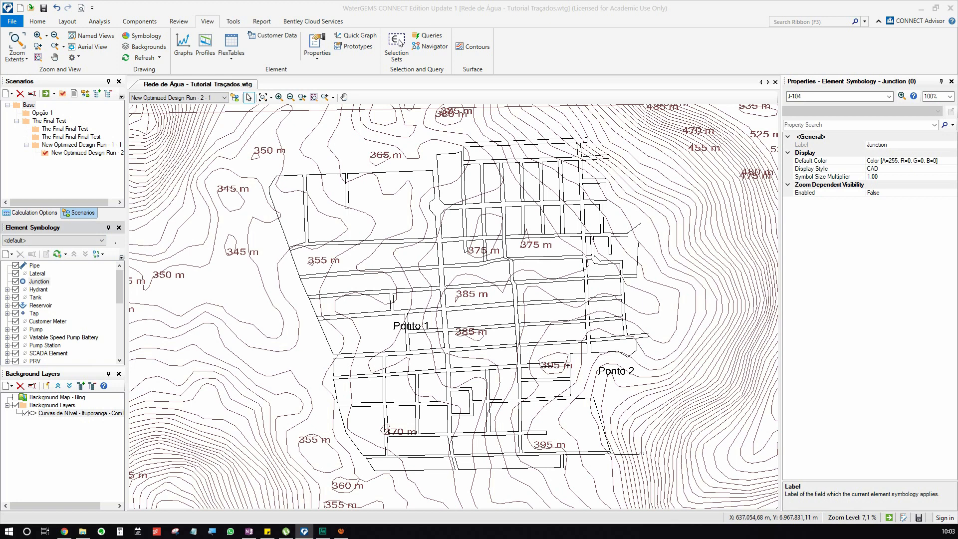
click(34, 266)
right_click(33, 265)
mouse_move(65, 272)
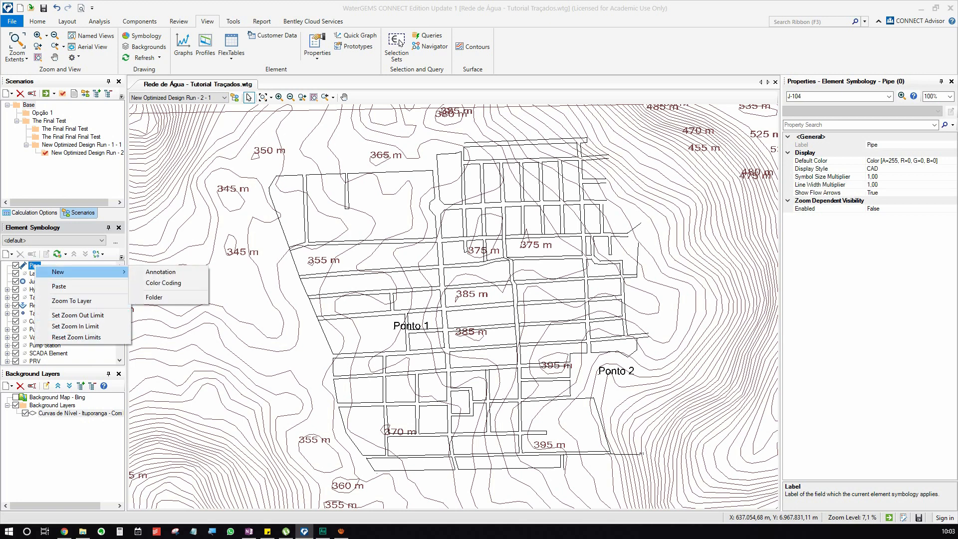
right_click(29, 264)
mouse_move(65, 270)
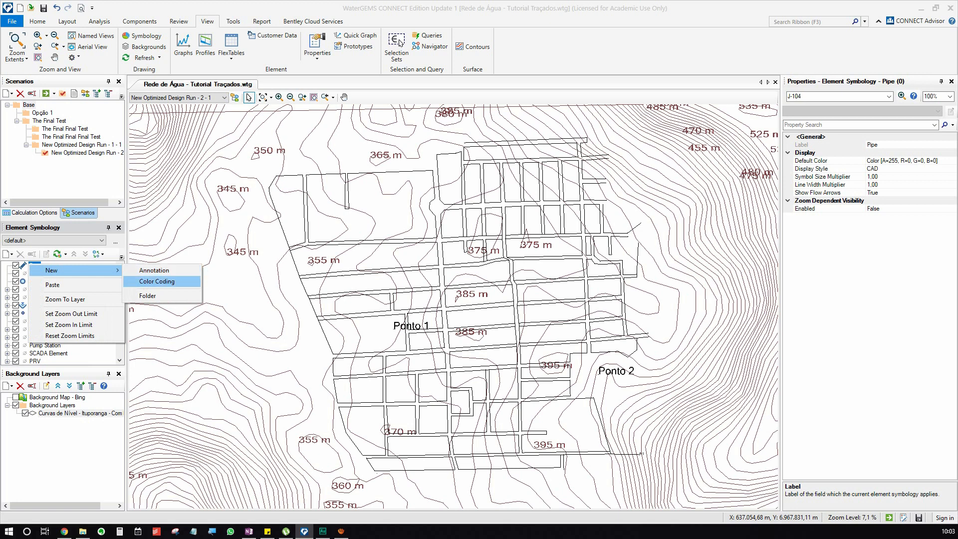
click(157, 282)
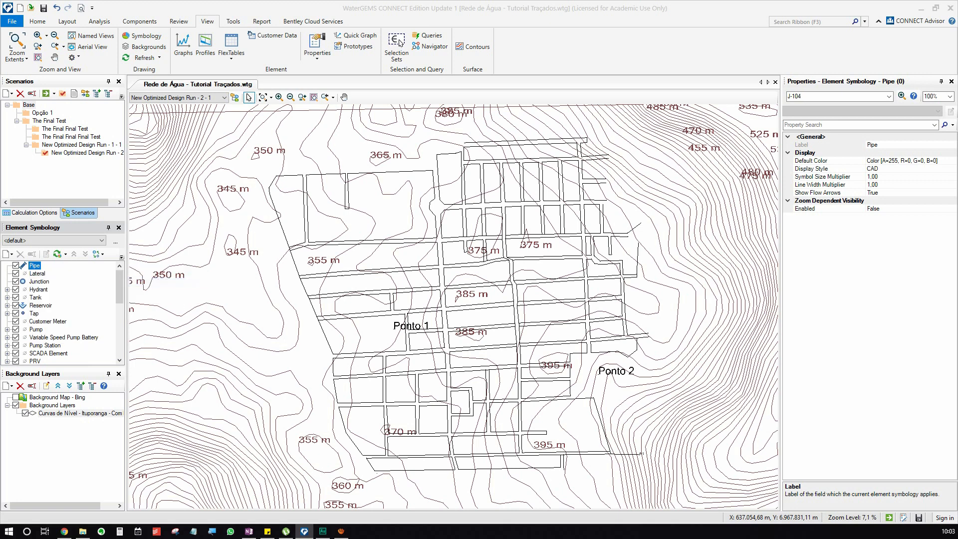
drag(439, 175, 276, 156)
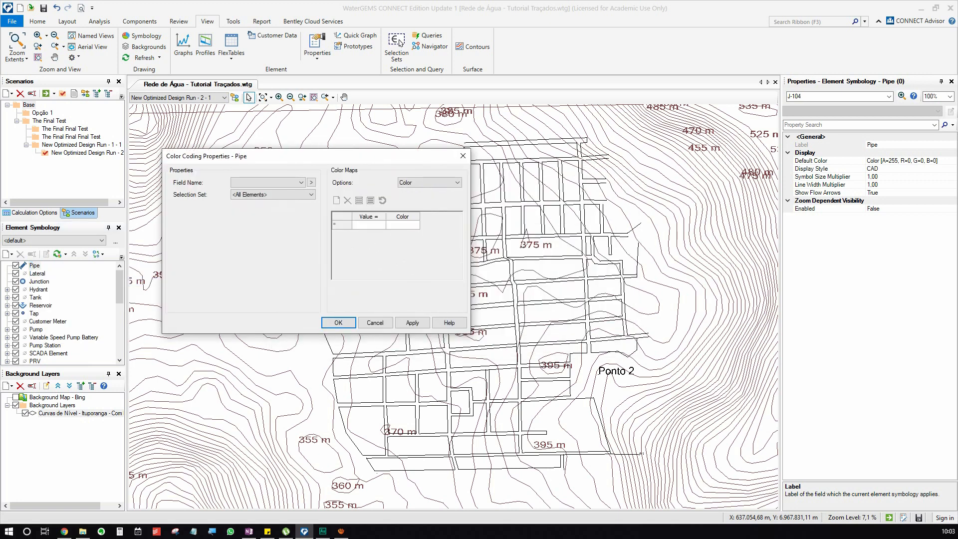
Set the pipe color coding's field name to Is Active?
click(289, 183)
scroll(289, 295, down, 3)
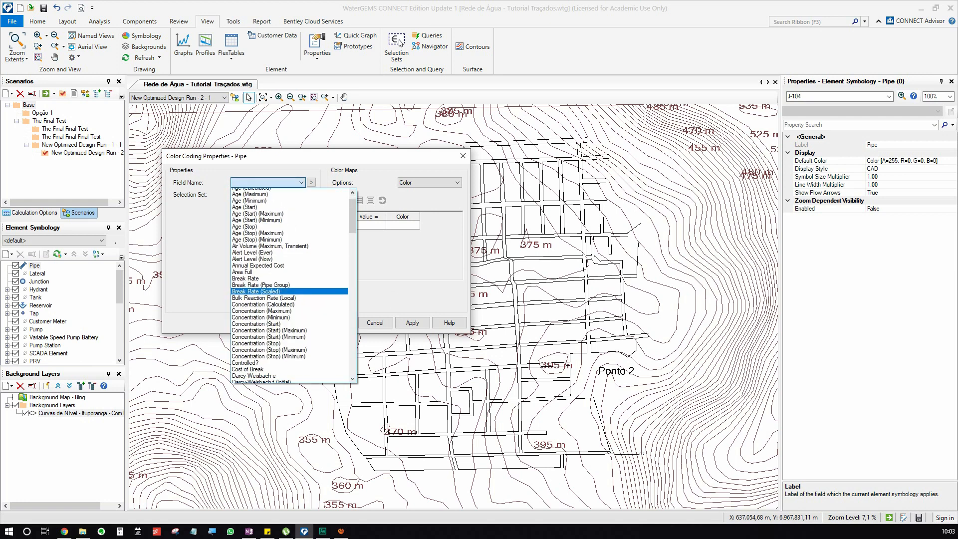
key(i)
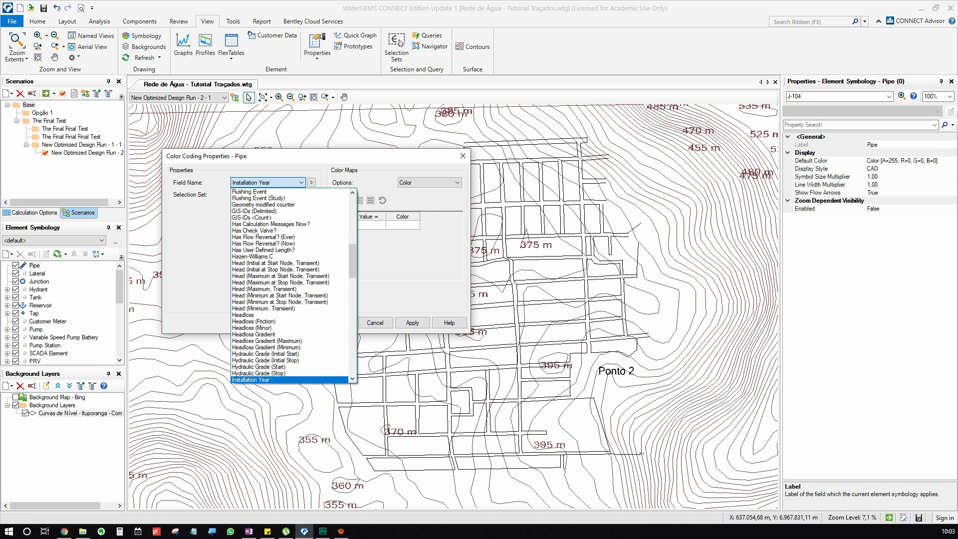
scroll(289, 285, down, 1)
key(Down)
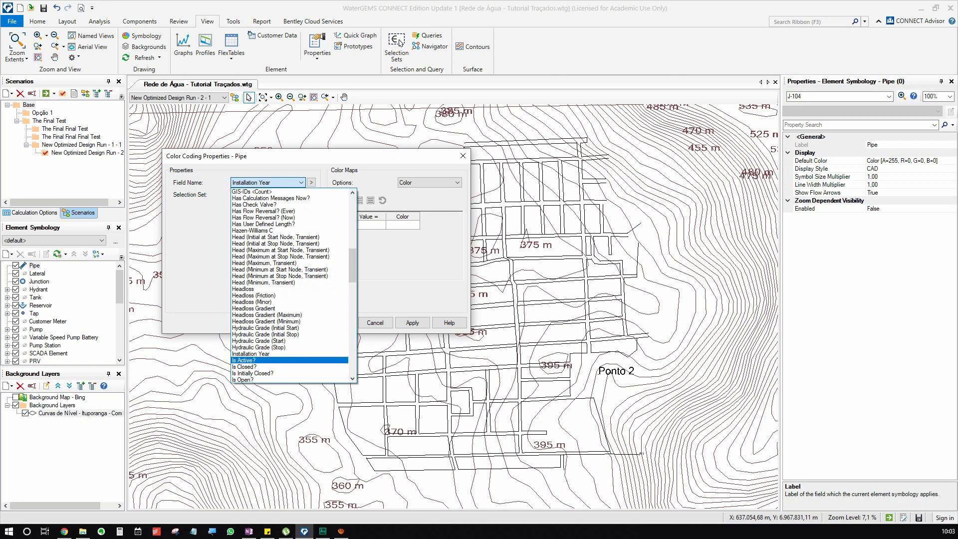
key(Return)
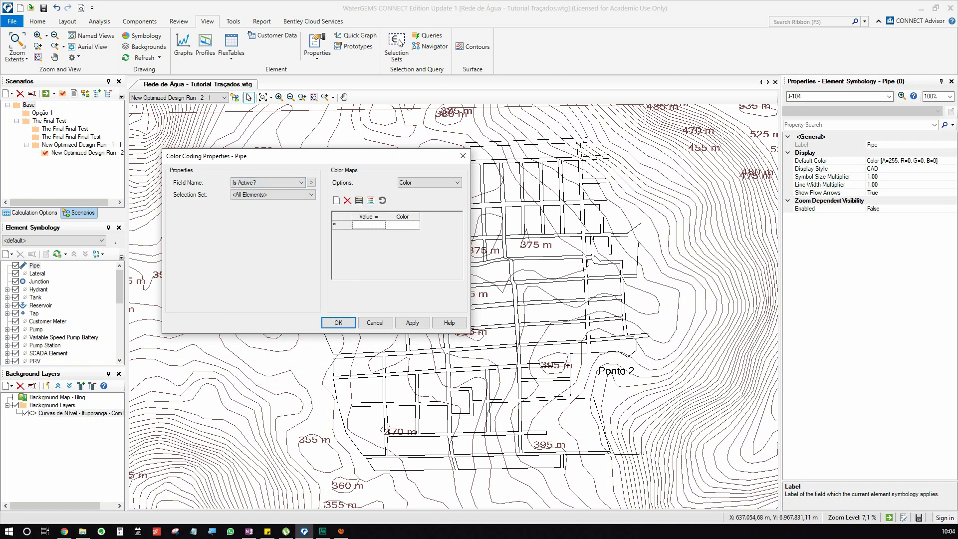
Set the color map option of the pipe color coding to Color and Size.
click(369, 225)
click(430, 183)
key(alt+Down)
key(Down)
key(Down)
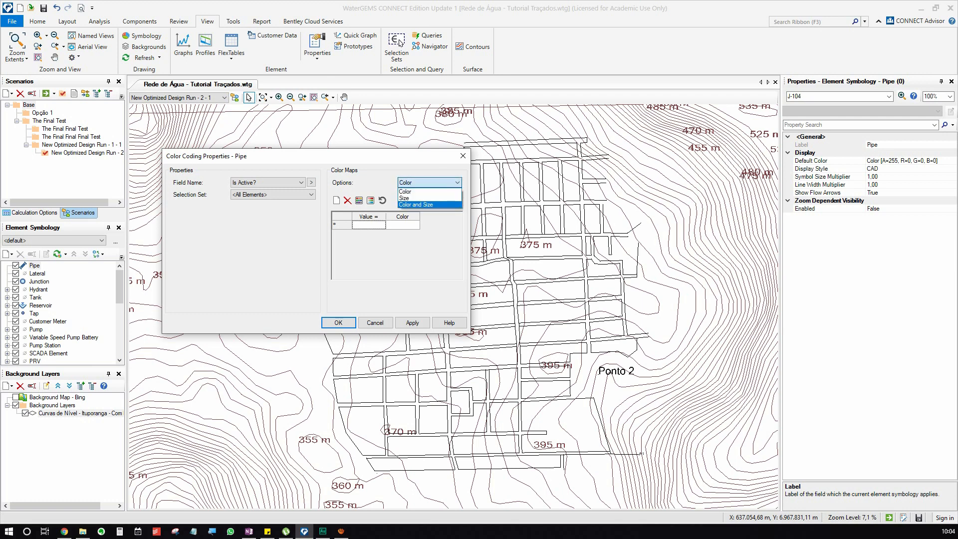
key(Return)
Assign a bright blue color to the first entry of the pipe color map.
click(409, 225)
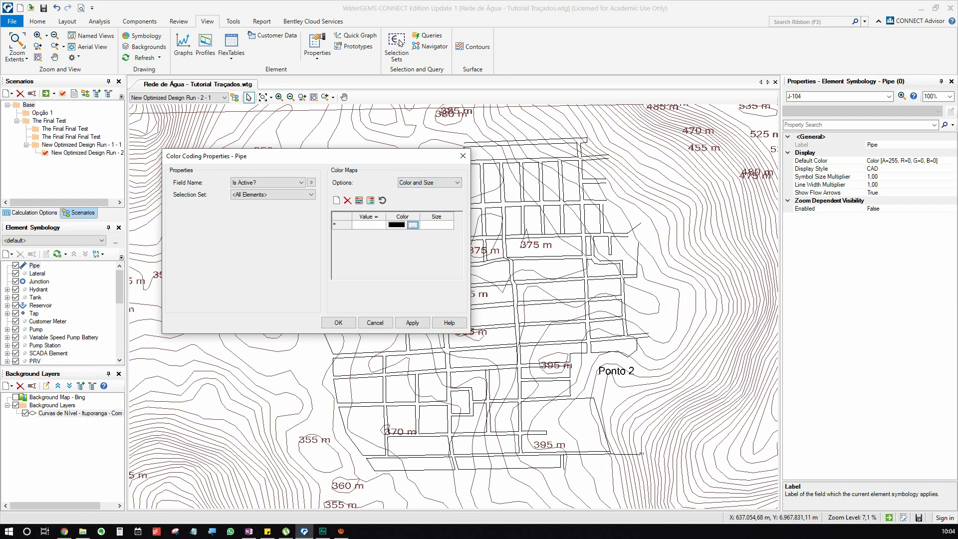
click(412, 225)
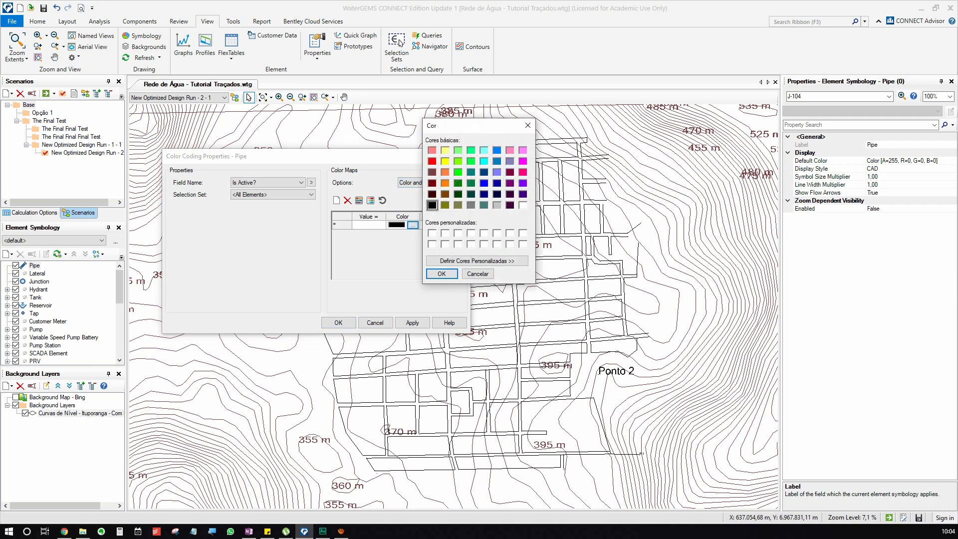
click(485, 183)
click(497, 150)
click(442, 274)
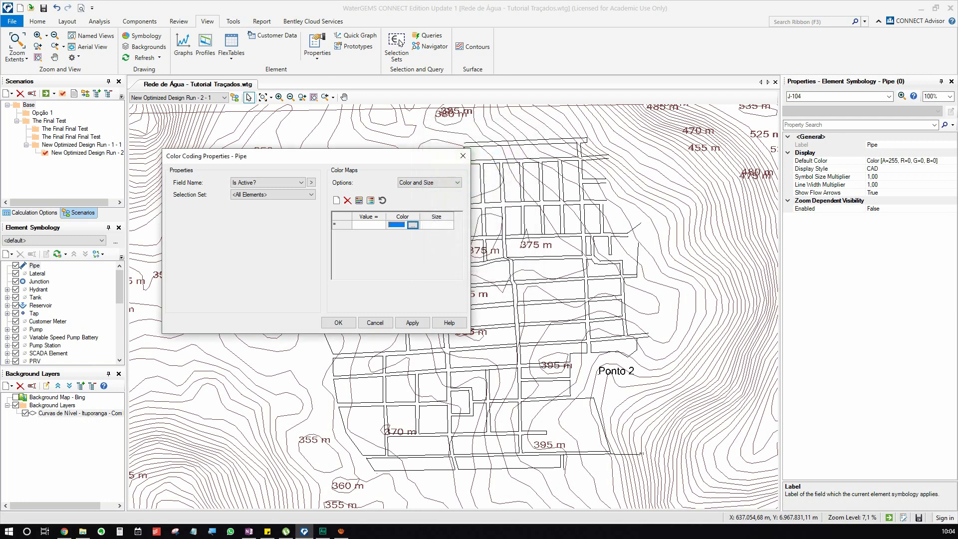
Apply the pipe's True entry at size 2, raise its size to 3 and accept the color coding.
key(Tab)
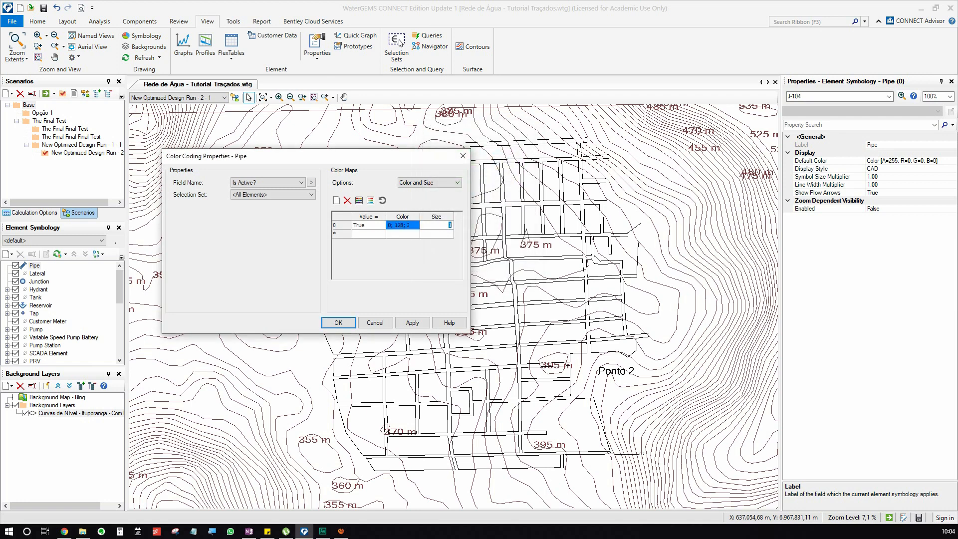
text(2)
click(413, 323)
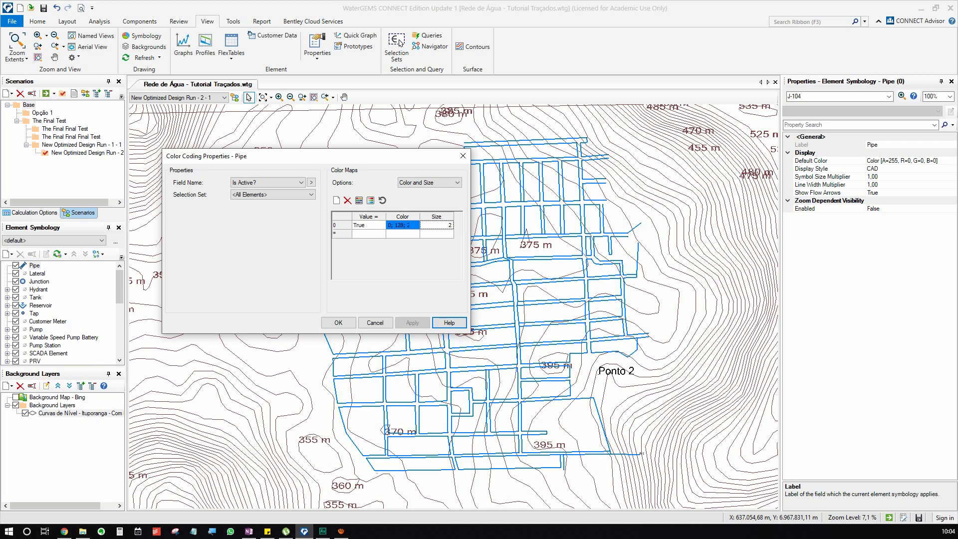
key(Tab)
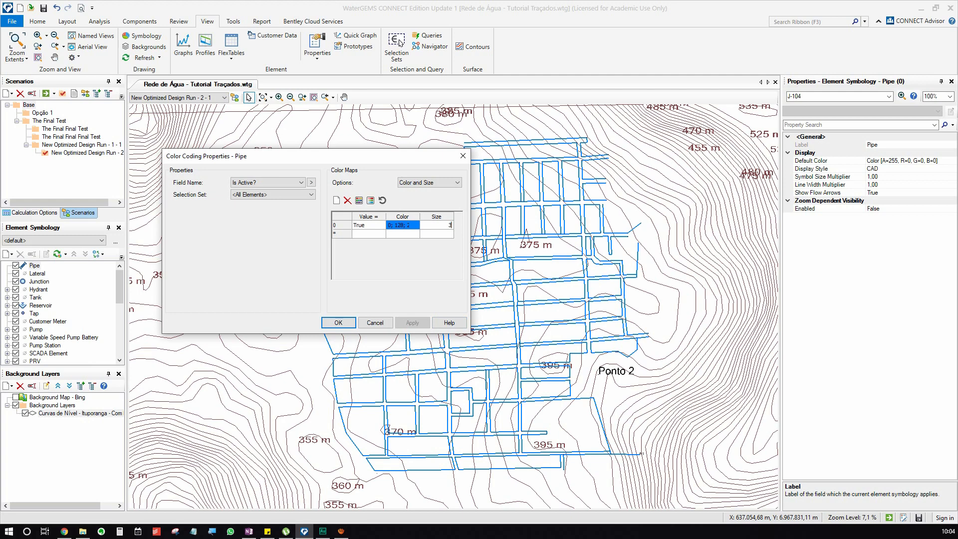
key(Return)
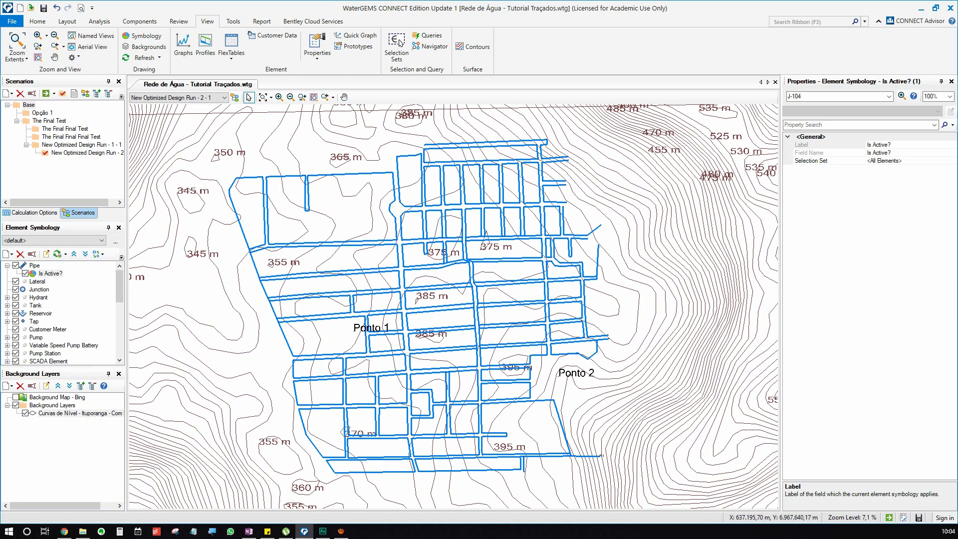
Create a new color coding for the Junction symbology with Is Active? as its field name.
click(39, 289)
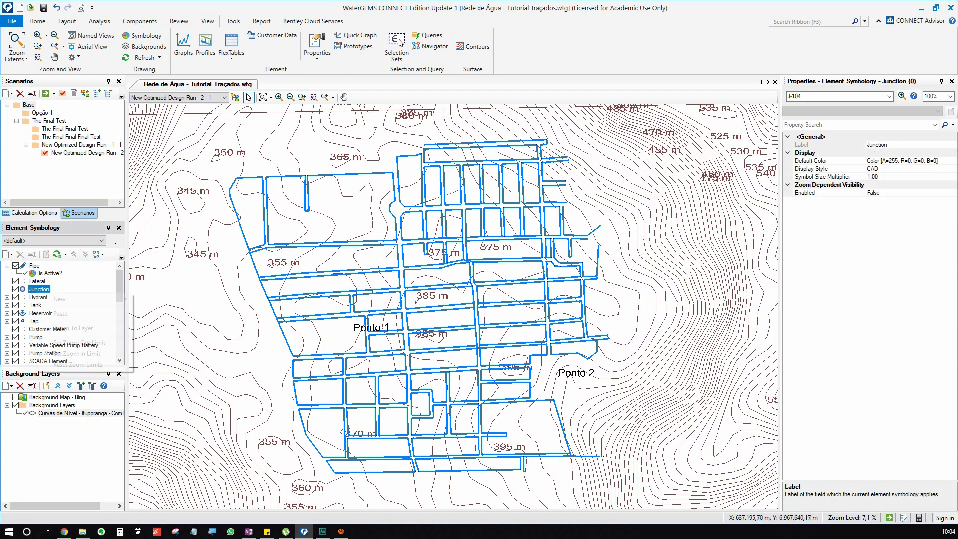
right_click(39, 289)
mouse_move(75, 299)
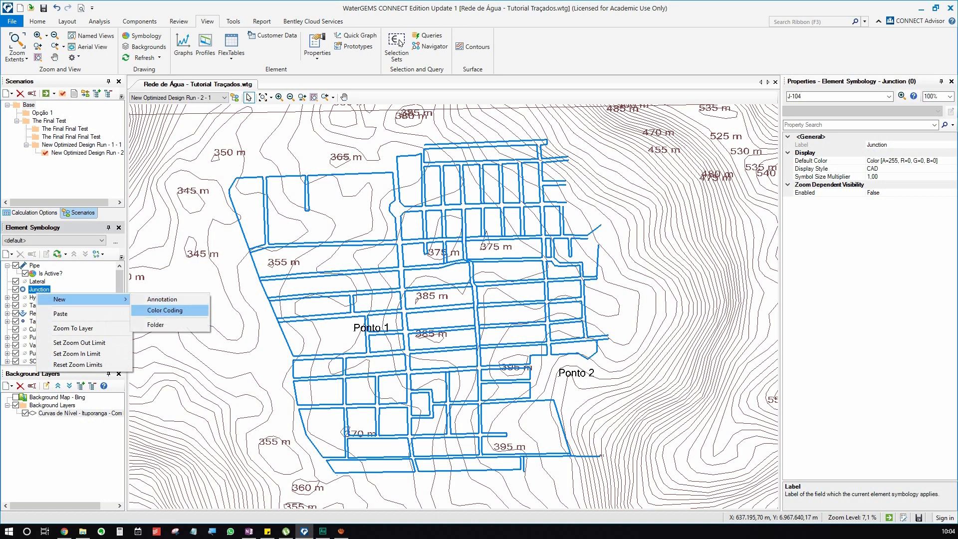
click(165, 310)
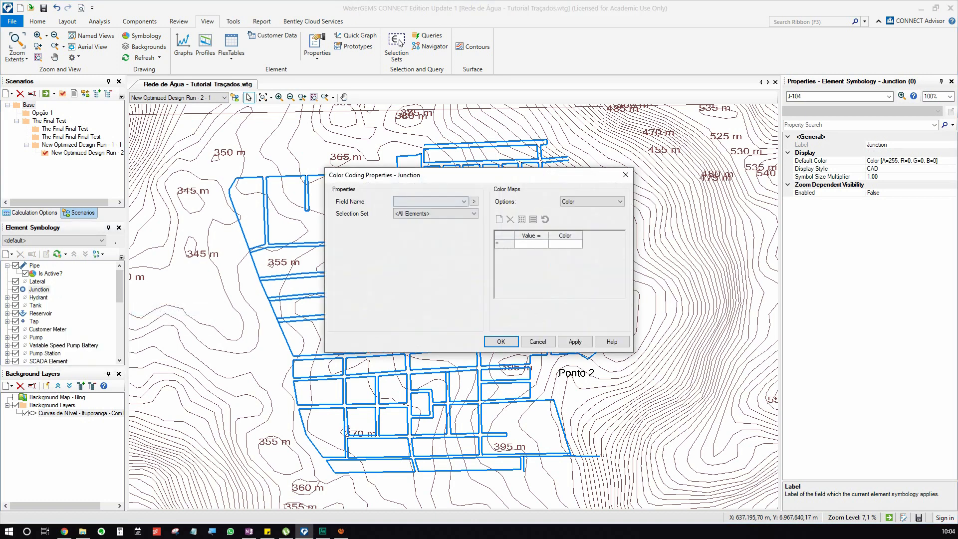
click(440, 201)
key(i)
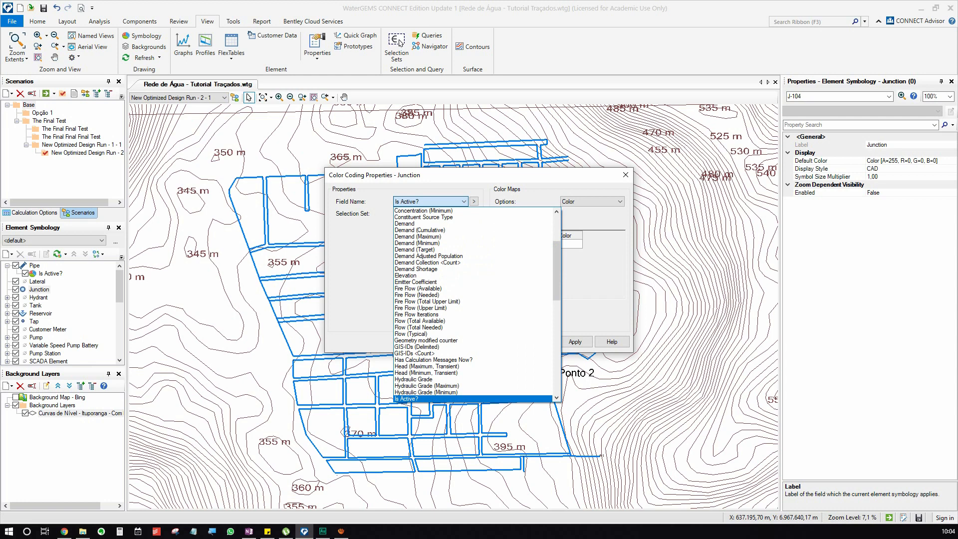
key(Return)
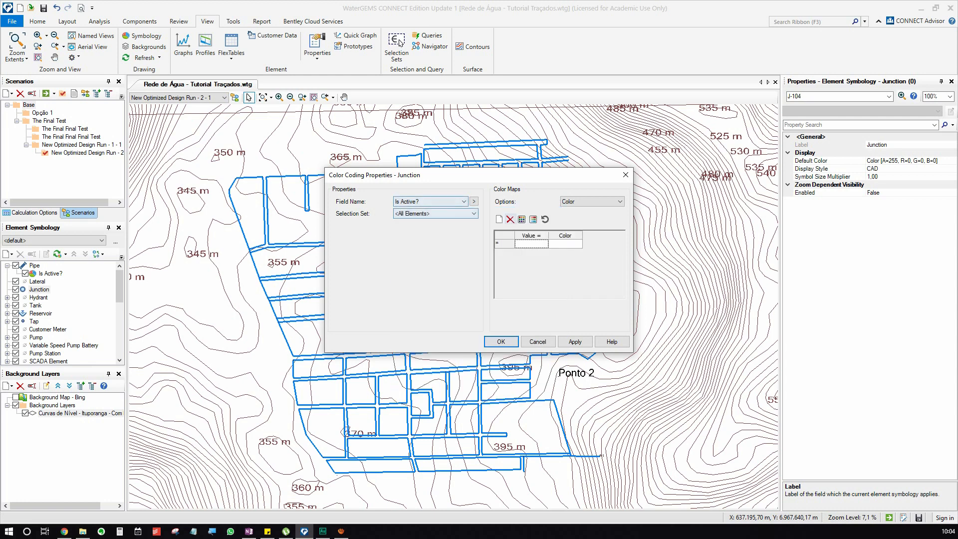
Set the junction color map to Color and Size, with a dark green True entry of size 3.
click(593, 202)
click(593, 224)
click(573, 244)
click(576, 244)
click(445, 183)
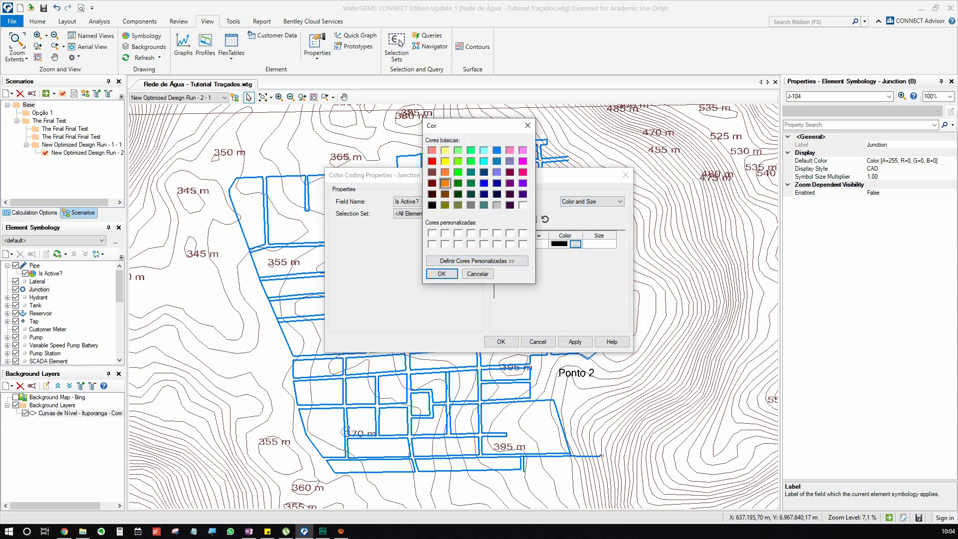
click(433, 161)
click(445, 183)
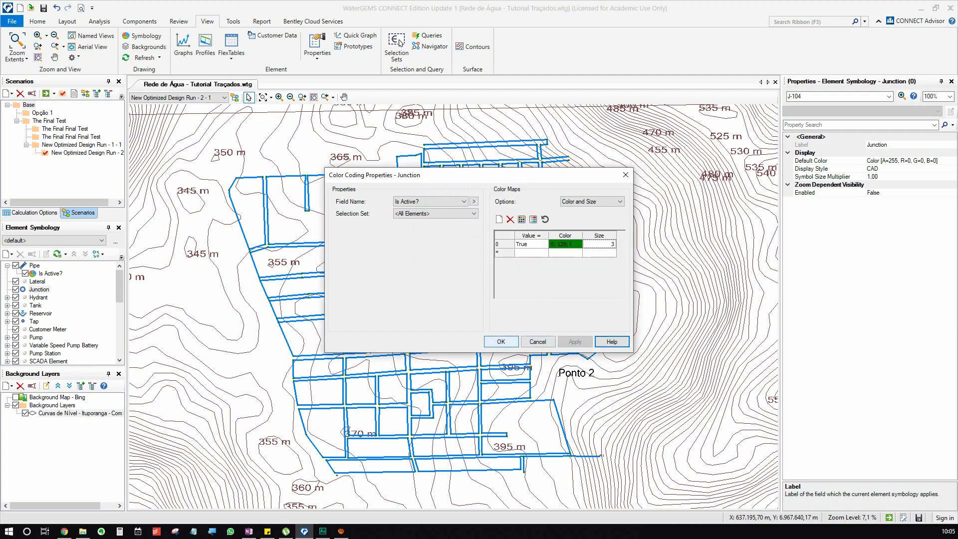
Examine the color-coded pipes and junctions along the network's western edge and around Ponto 1.
drag(424, 143, 540, 134)
scroll(427, 220, up, 8)
drag(347, 263, 377, 249)
scroll(378, 250, up, 3)
scroll(385, 260, down, 12)
drag(374, 294, 435, 243)
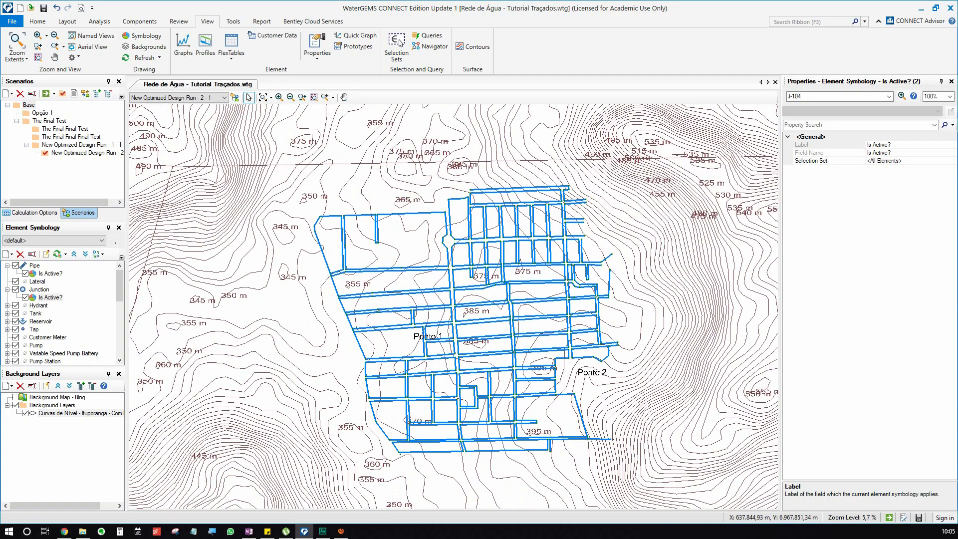
scroll(329, 274, up, 9)
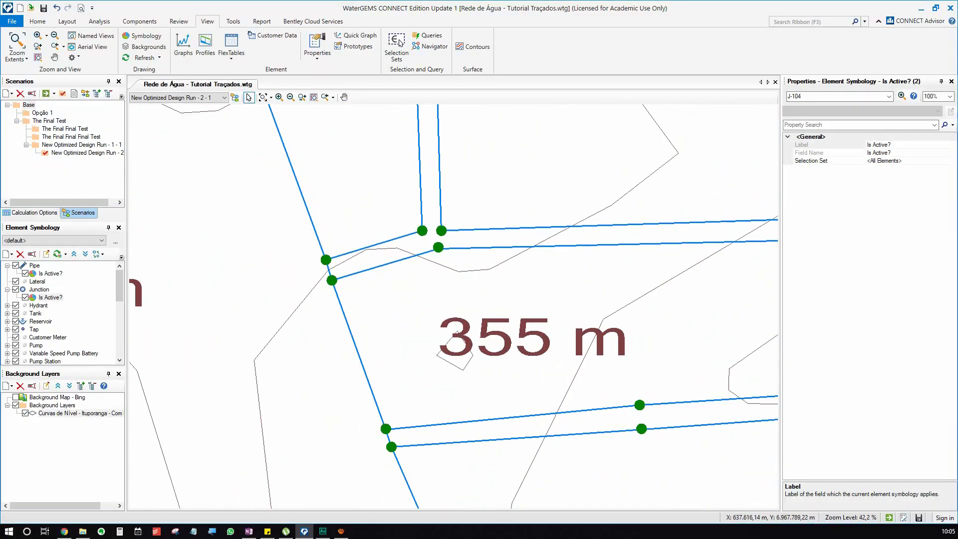
drag(395, 399, 311, 217)
drag(424, 359, 360, 248)
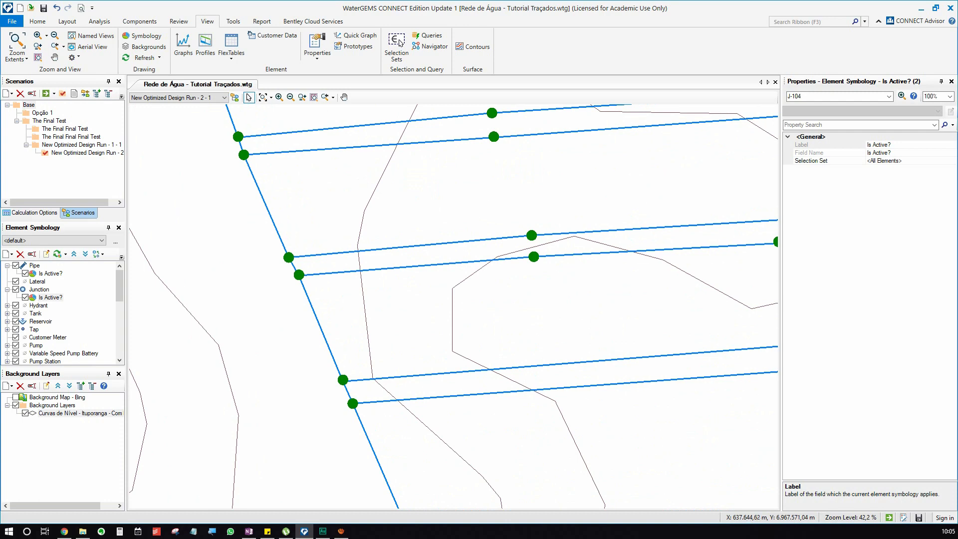
scroll(382, 301, down, 4)
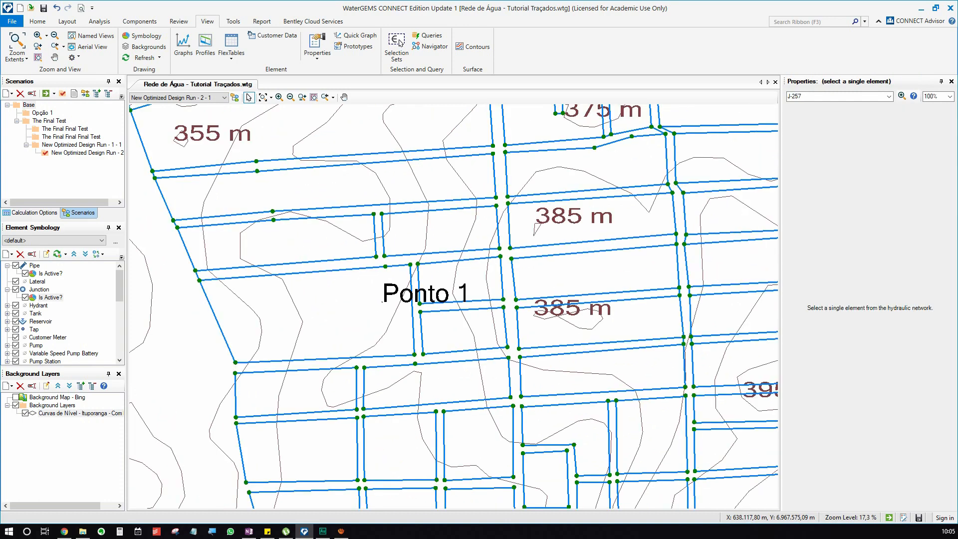
drag(383, 301, 183, 298)
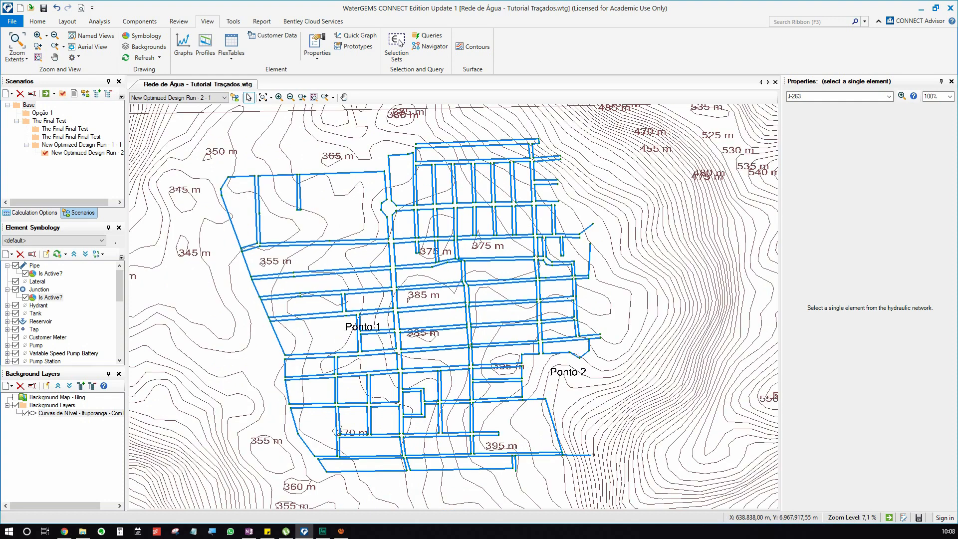
Inspect the junctions near the 365 m contour label and select the one atop the short pipe branch to view its properties.
scroll(383, 161, up, 9)
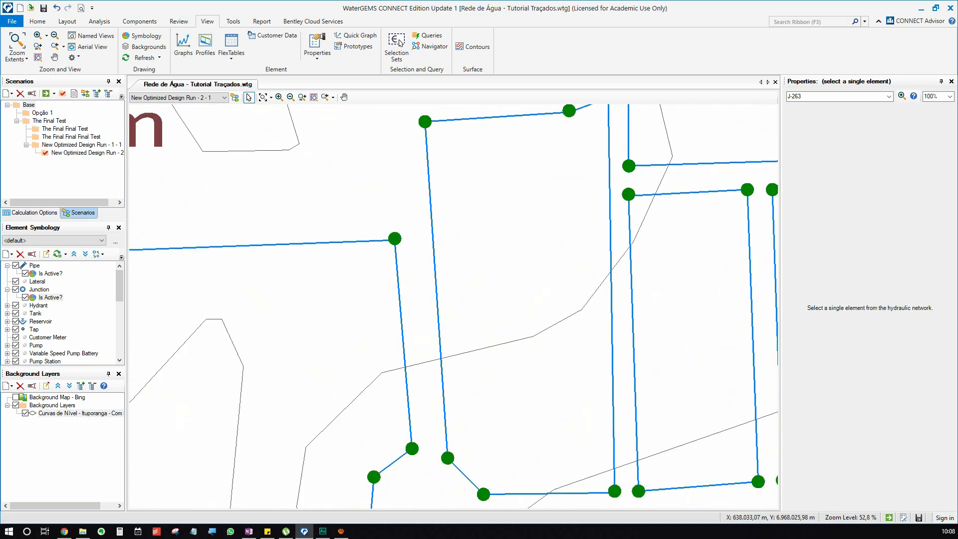
scroll(542, 220, down, 5)
scroll(306, 233, up, 3)
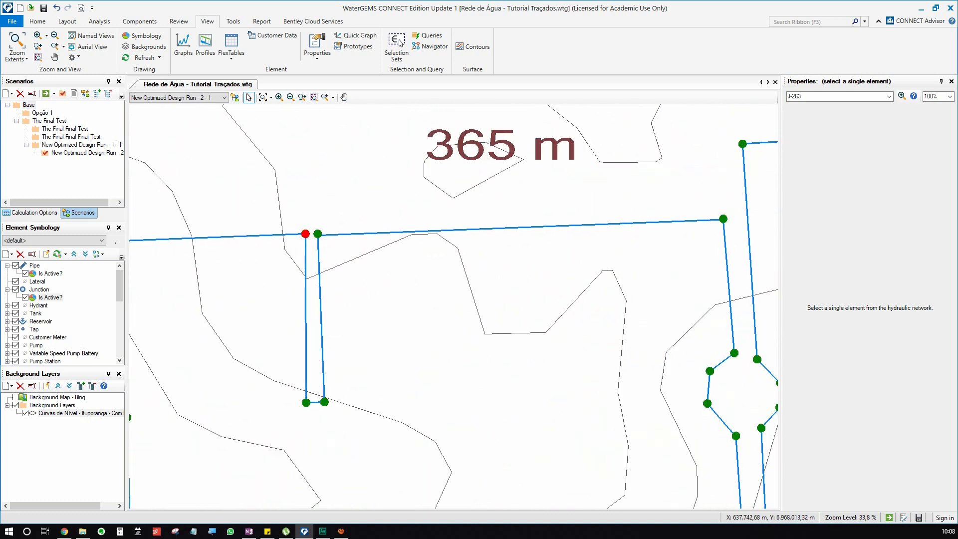
click(305, 233)
scroll(305, 234, down, 5)
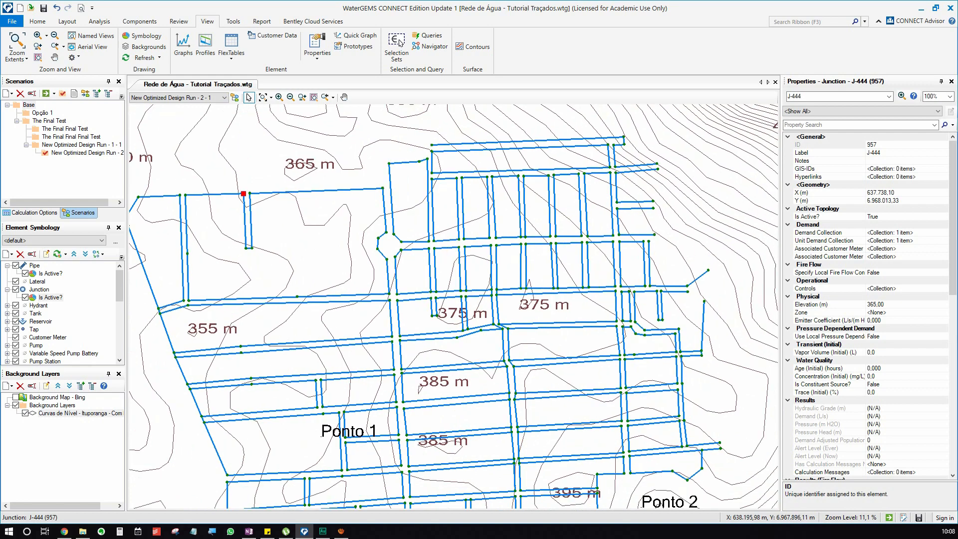
scroll(454, 306, down, 1)
Rename the pipe's Is Active? color coding to Visualização.
click(50, 274)
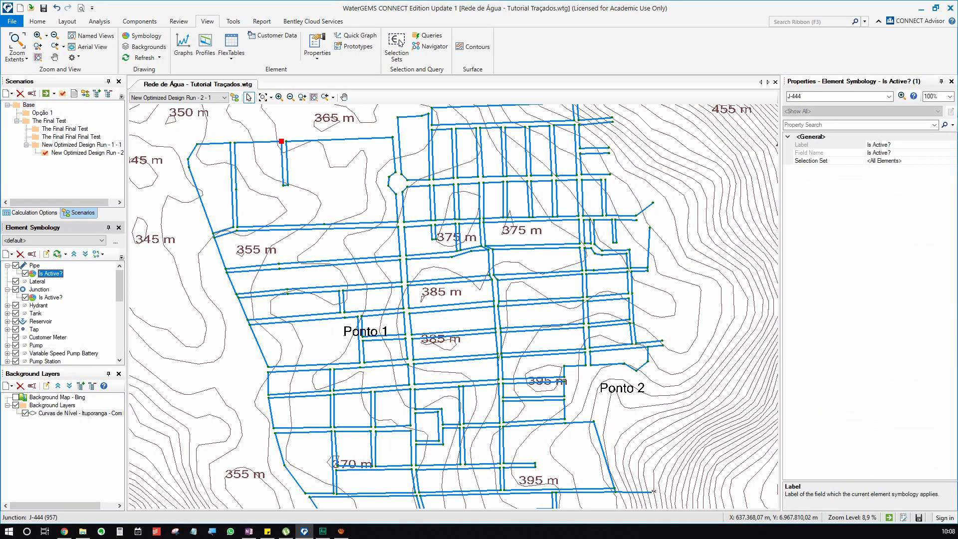
click(50, 297)
right_click(40, 273)
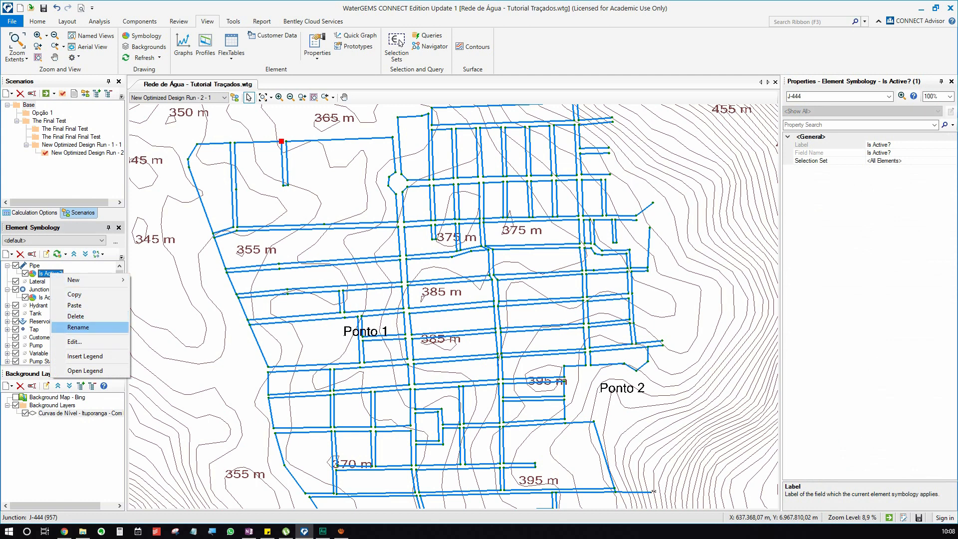
click(65, 328)
text(Visualização)
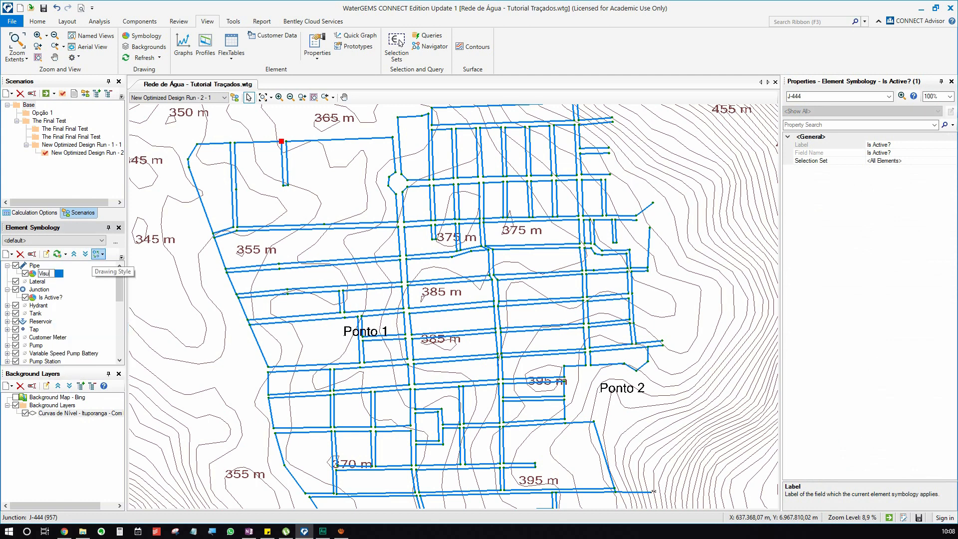
key(Return)
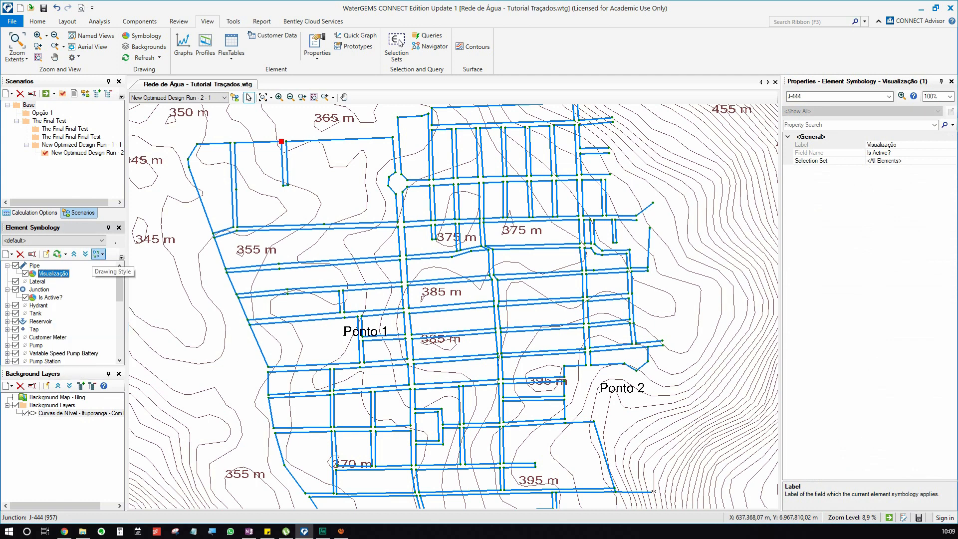
Rename the junction's Is Active? color coding to Visualização.
right_click(56, 298)
click(75, 351)
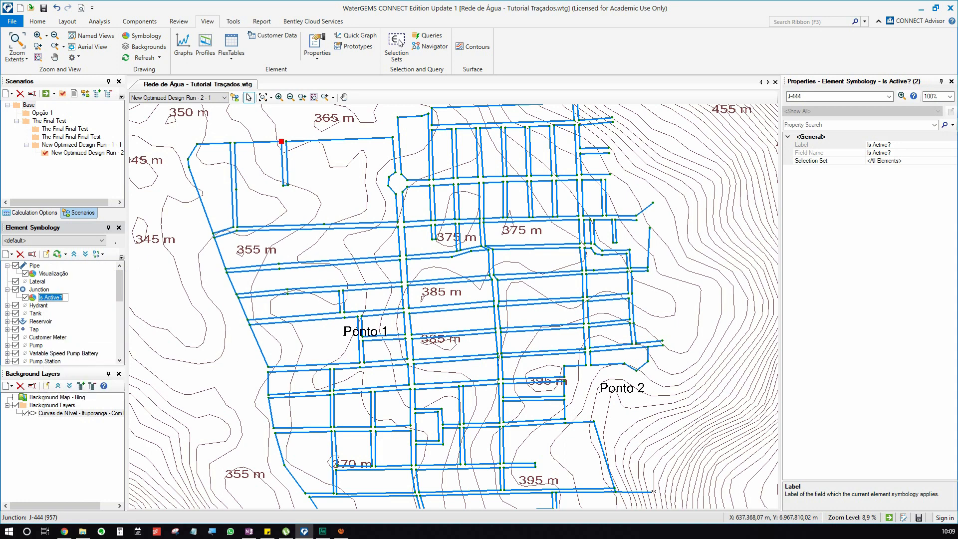
text(Visuzali)
key(BackSpace)
key(BackSpace)
key(BackSpace)
text(alização)
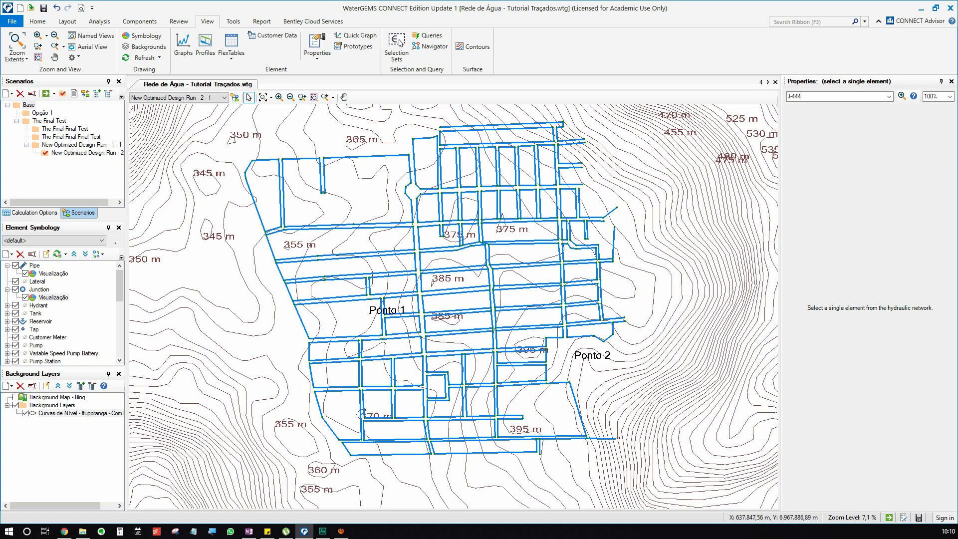
Create a new pipe annotation that uses the physical Diameter field.
drag(454, 307, 457, 308)
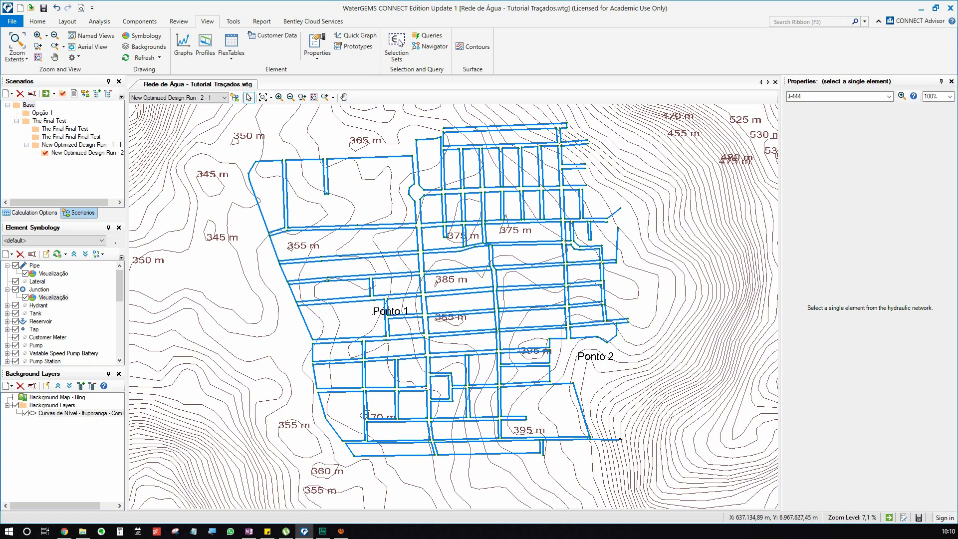
right_click(34, 265)
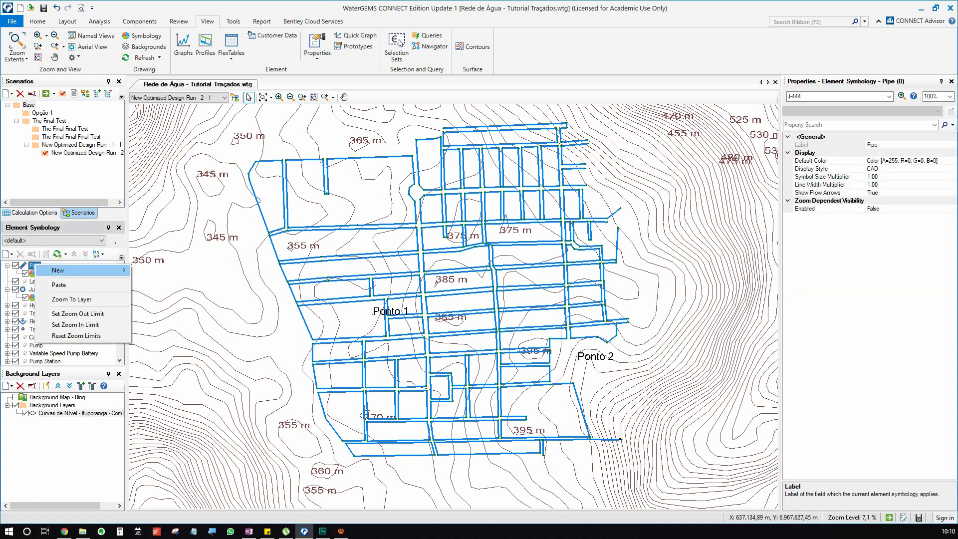
mouse_move(80, 270)
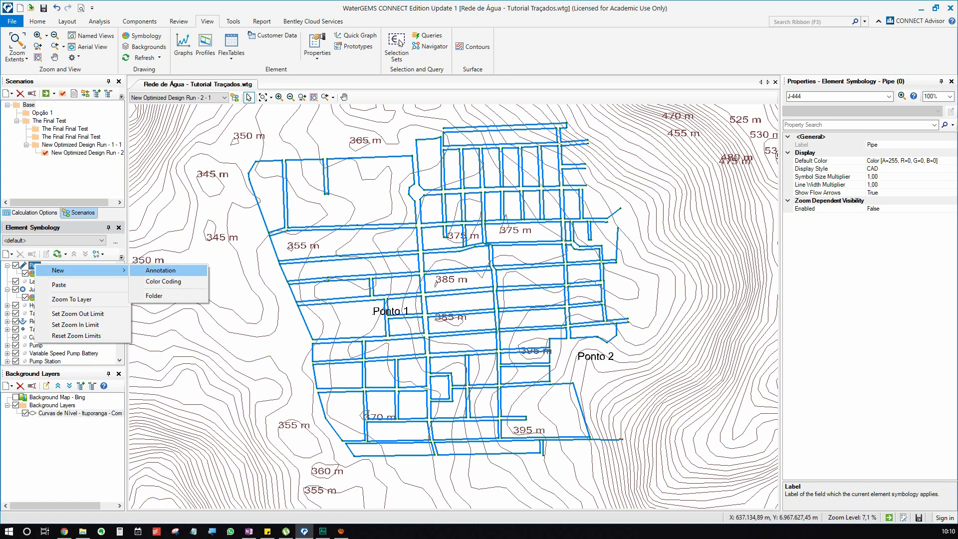
click(161, 270)
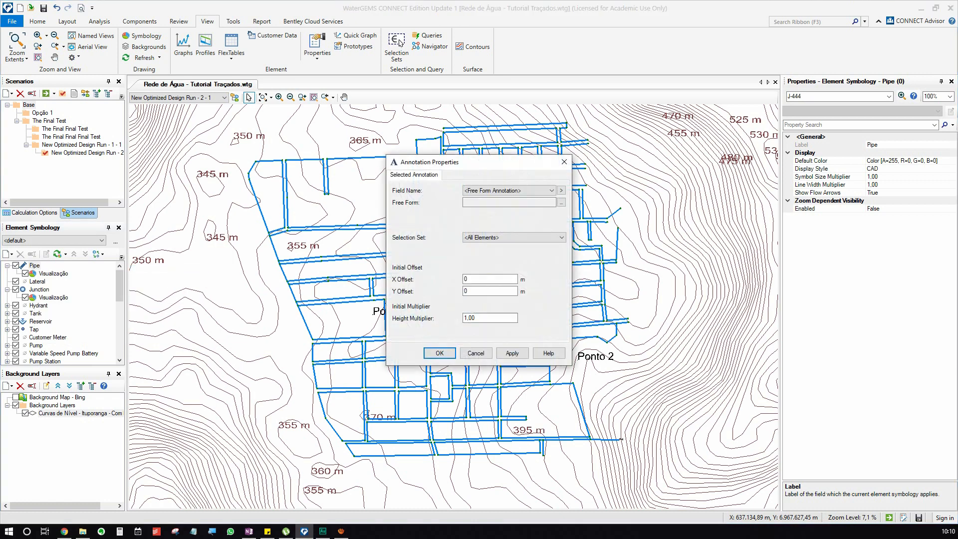
drag(492, 163, 441, 155)
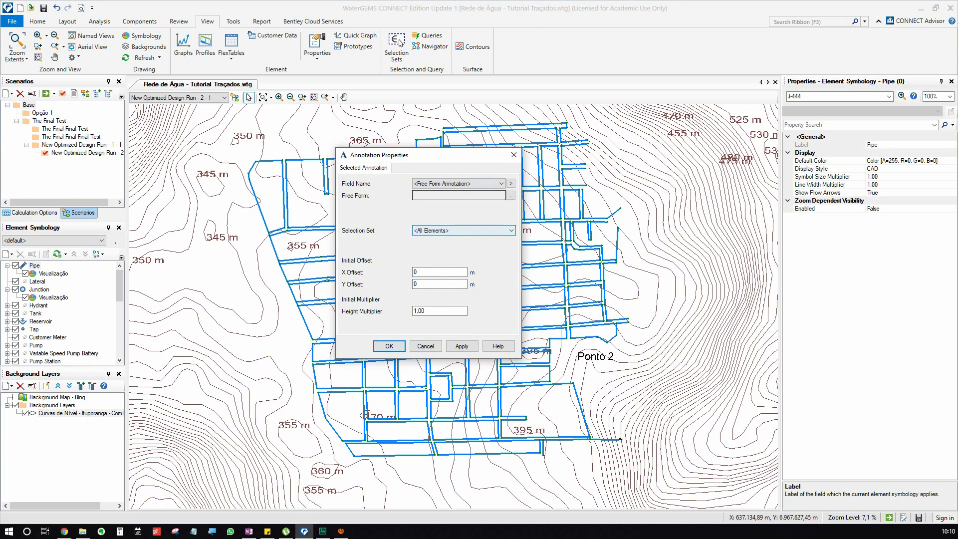
click(457, 183)
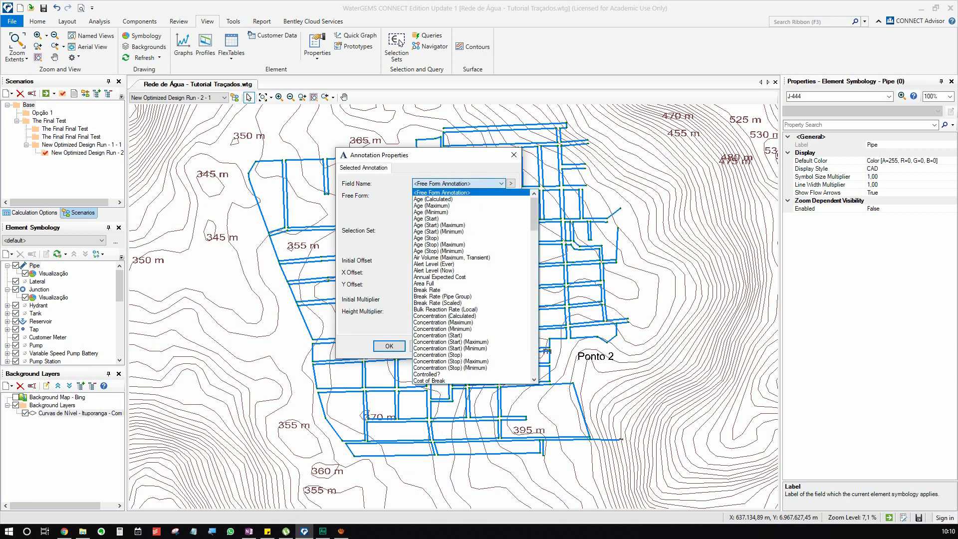
key(d)
key(d)
key(d)
key(d)
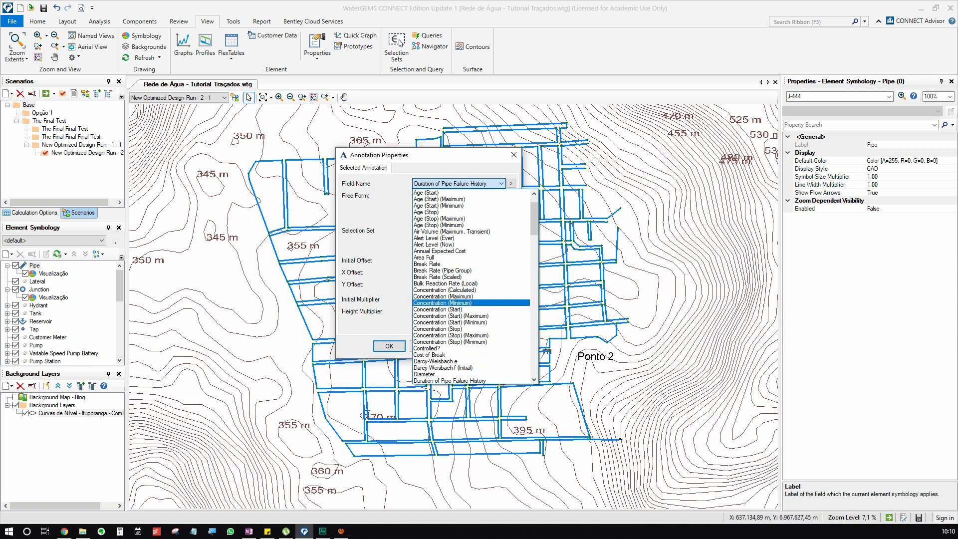
click(503, 183)
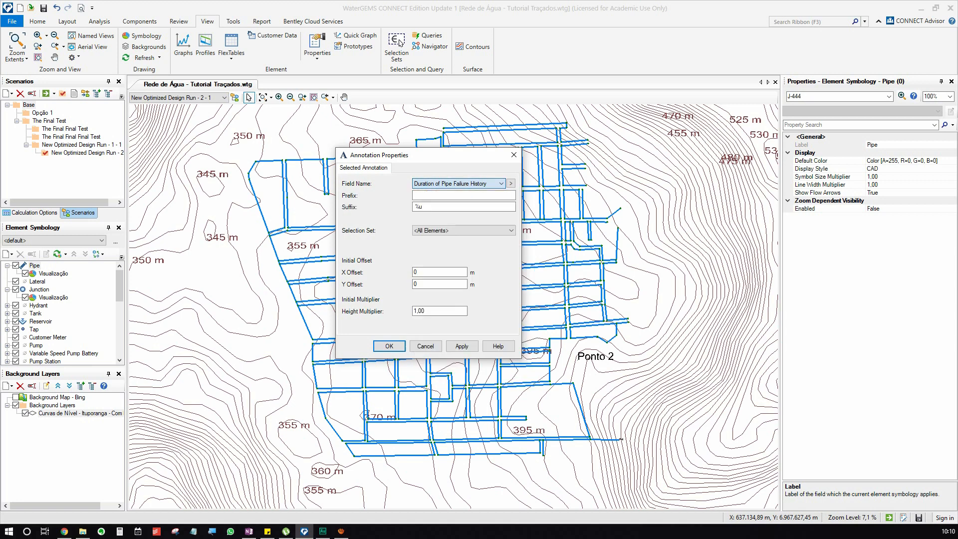
click(510, 183)
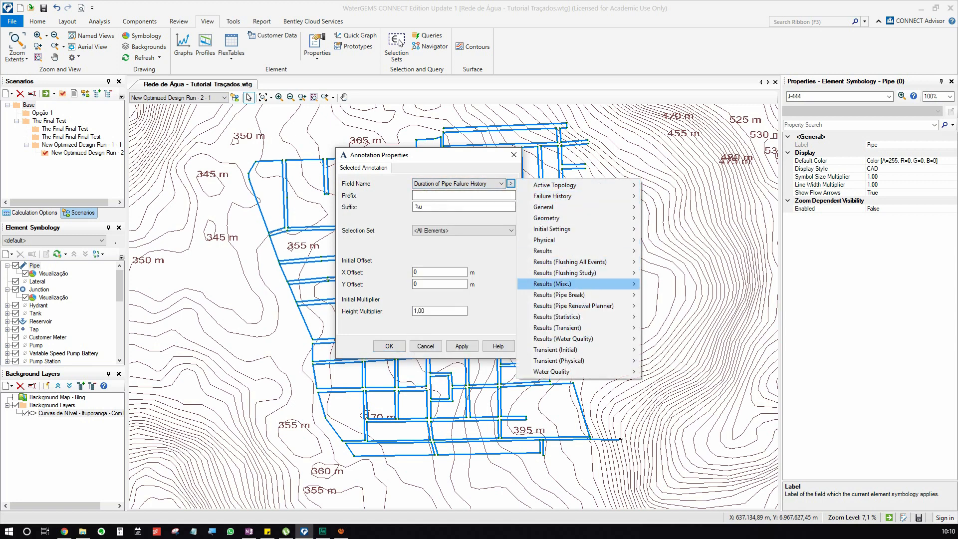
mouse_move(574, 240)
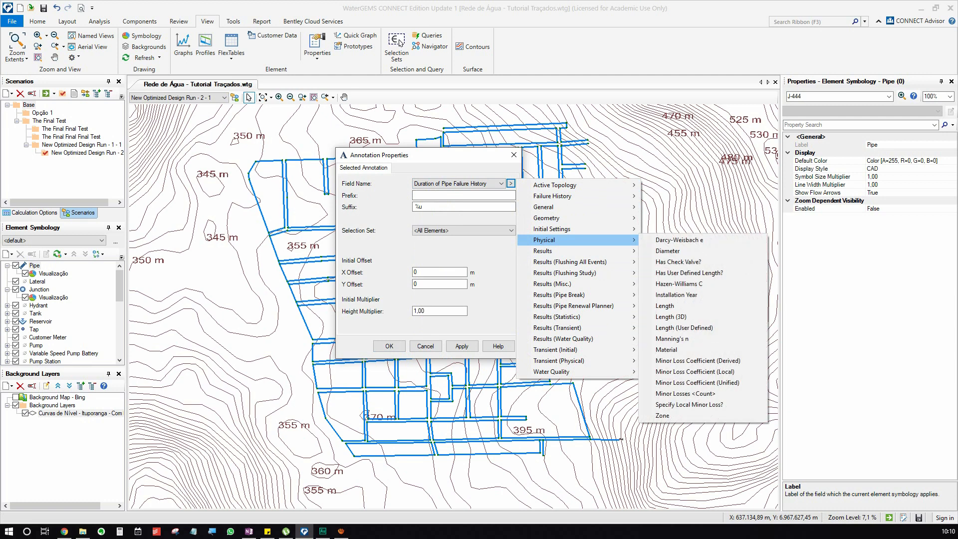
click(668, 251)
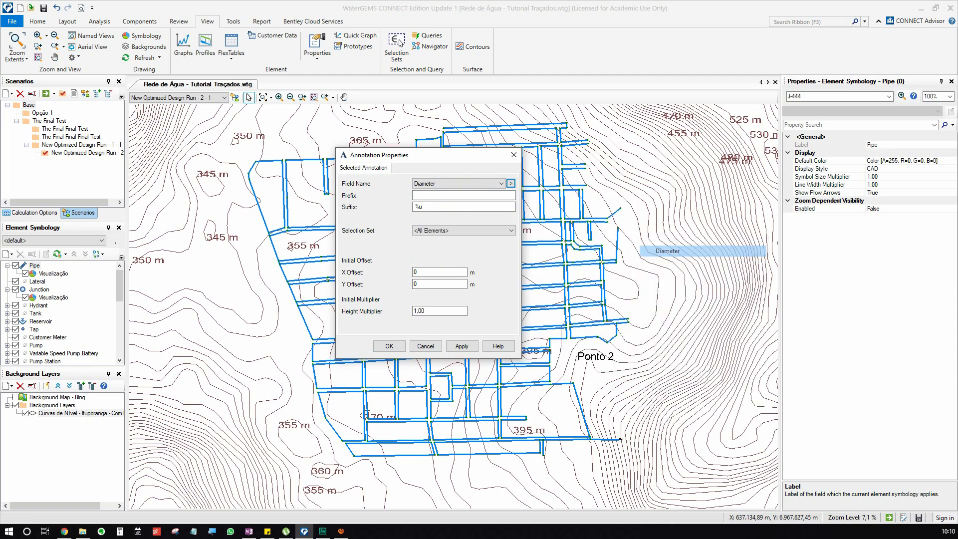
Give the diameter annotation the prefix "D:", a Y offset of 2 m and a height multiplier of 2, and apply it.
text(D:)
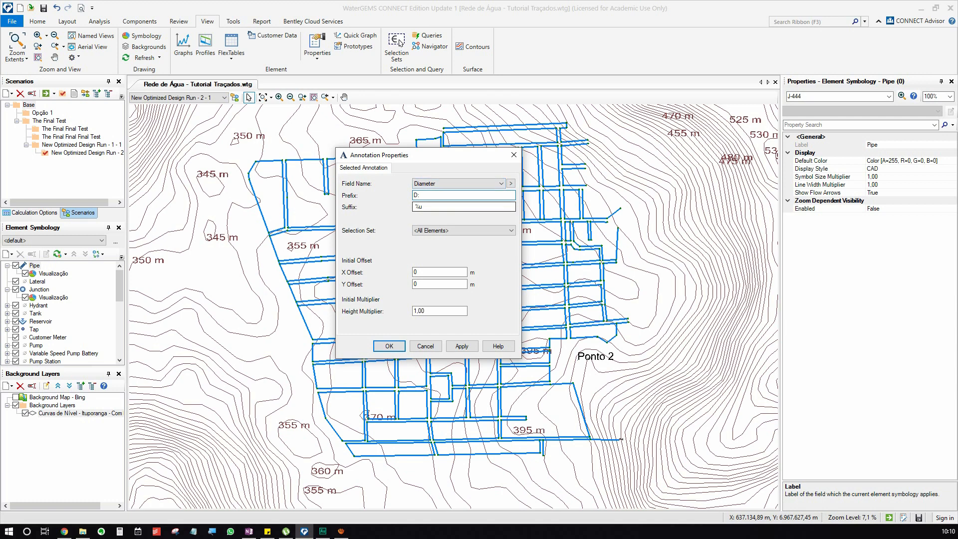
click(439, 273)
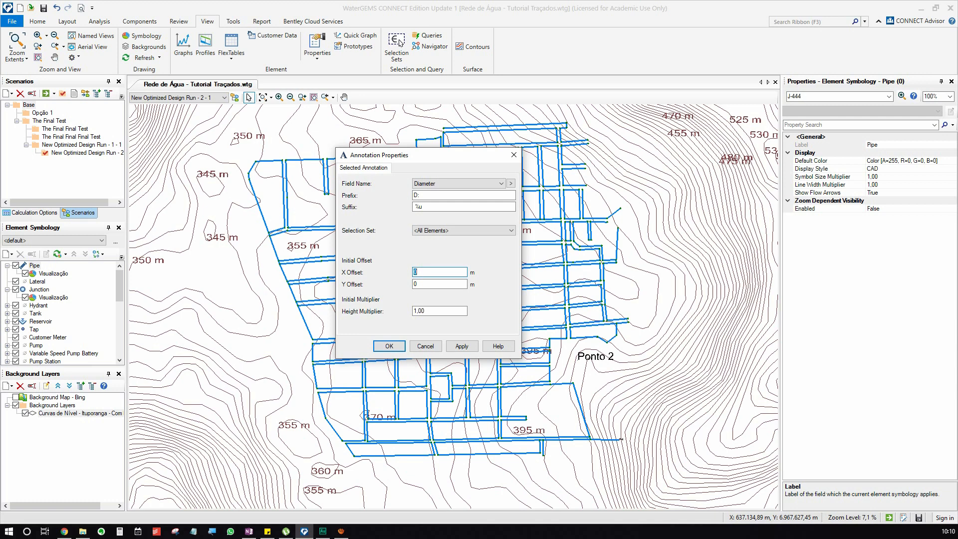
key(Tab)
text(2)
key(Tab)
text(2)
click(461, 347)
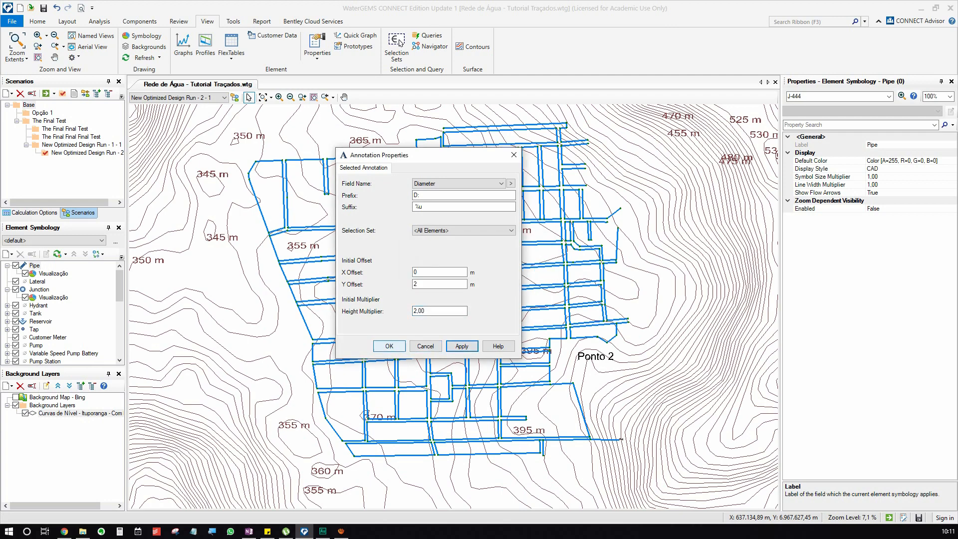
click(389, 346)
Inspect the pipe diameter labels around Ponto 1 and review the Diameter annotation's properties without changing them.
scroll(348, 374, up, 8)
scroll(347, 374, up, 3)
scroll(395, 238, down, 1)
drag(395, 238, 415, 245)
scroll(415, 245, up, 1)
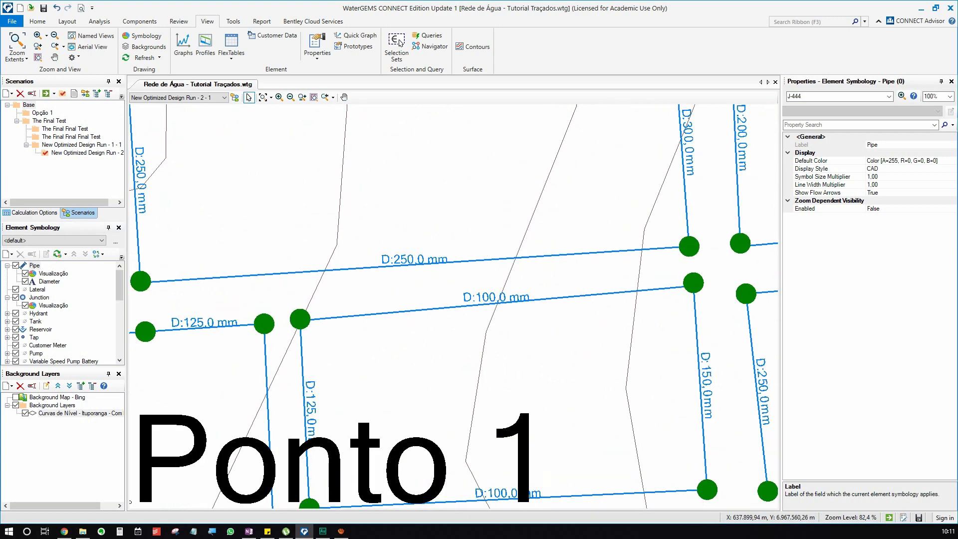
right_click(48, 281)
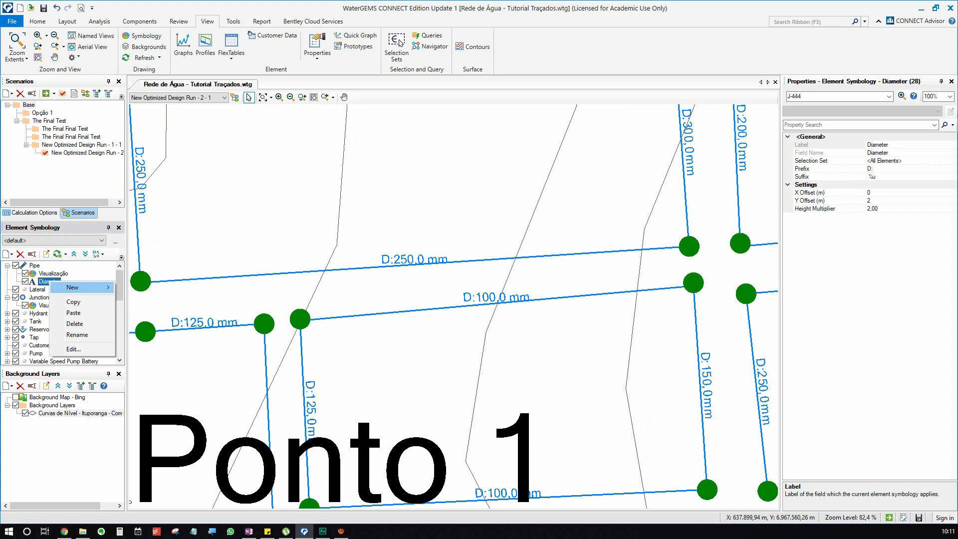
click(74, 349)
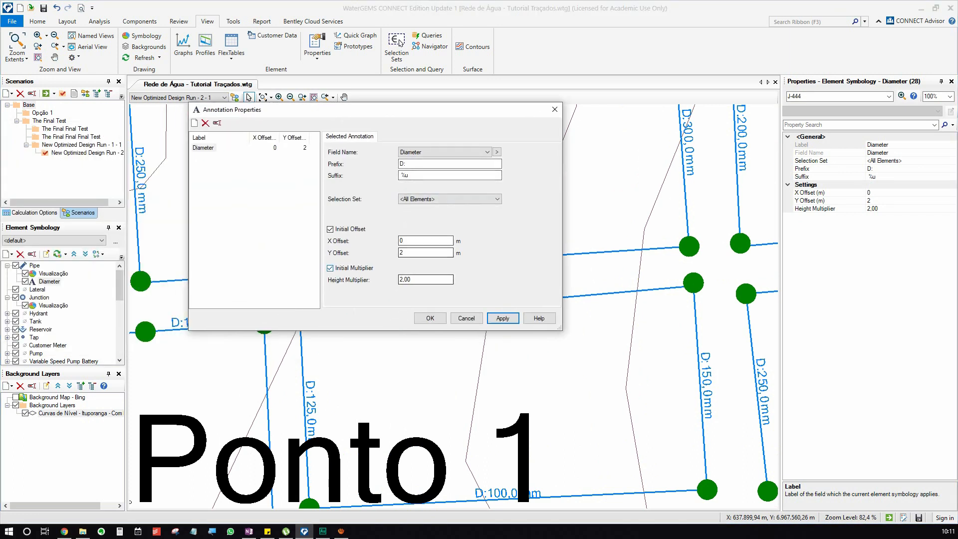
drag(369, 110, 646, 108)
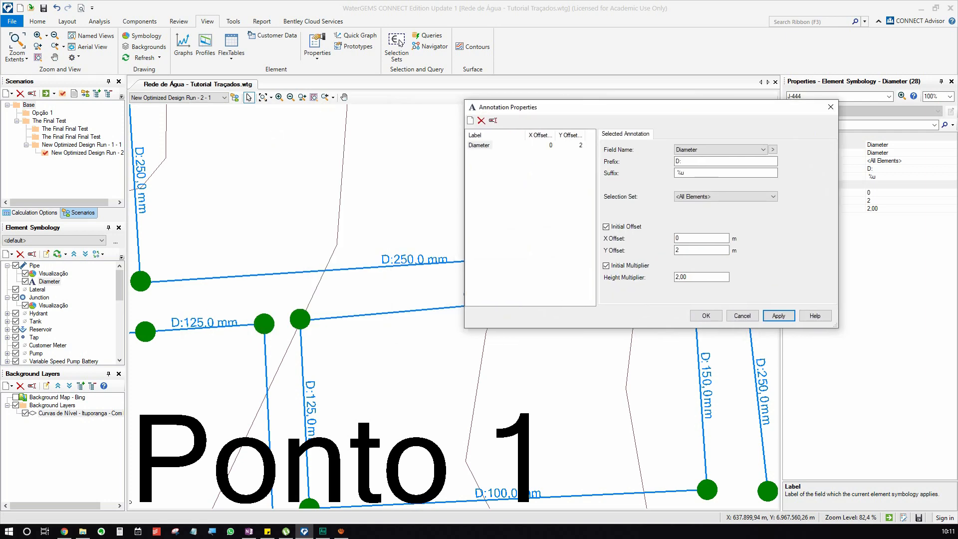
mouse_move(645, 107)
mouse_down()
mouse_move(618, 110)
mouse_move(705, 134)
mouse_move(506, 110)
mouse_up()
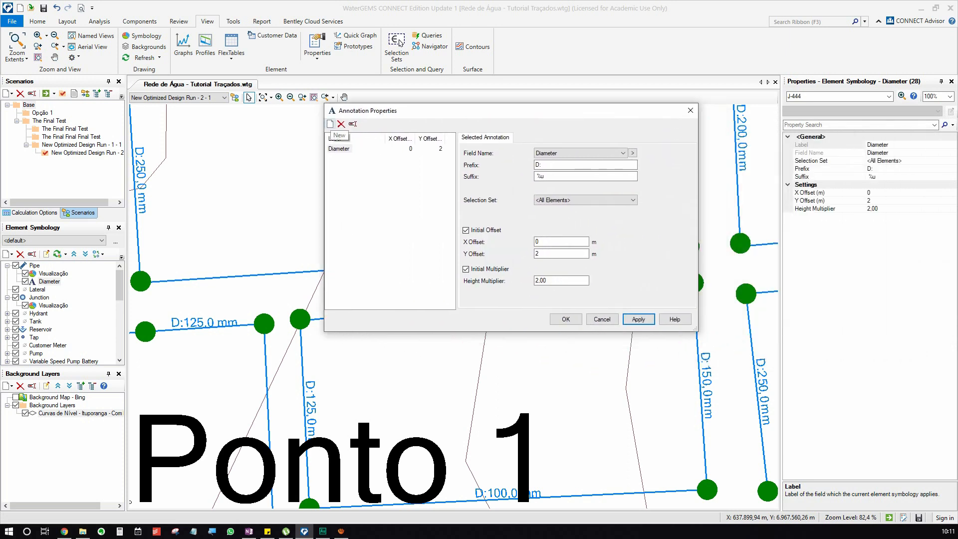
click(603, 319)
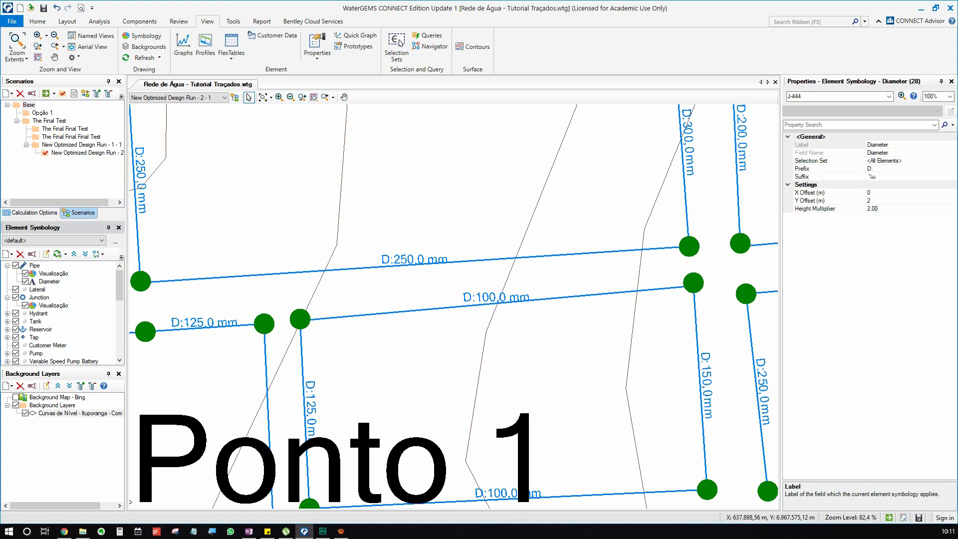
Create another pipe annotation that uses the Velocity results field.
right_click(33, 265)
mouse_move(51, 273)
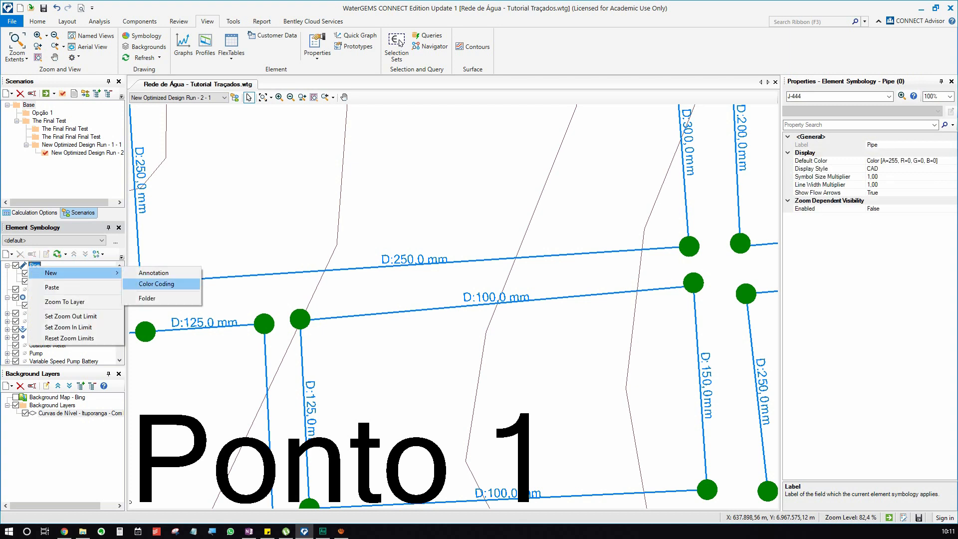
click(154, 273)
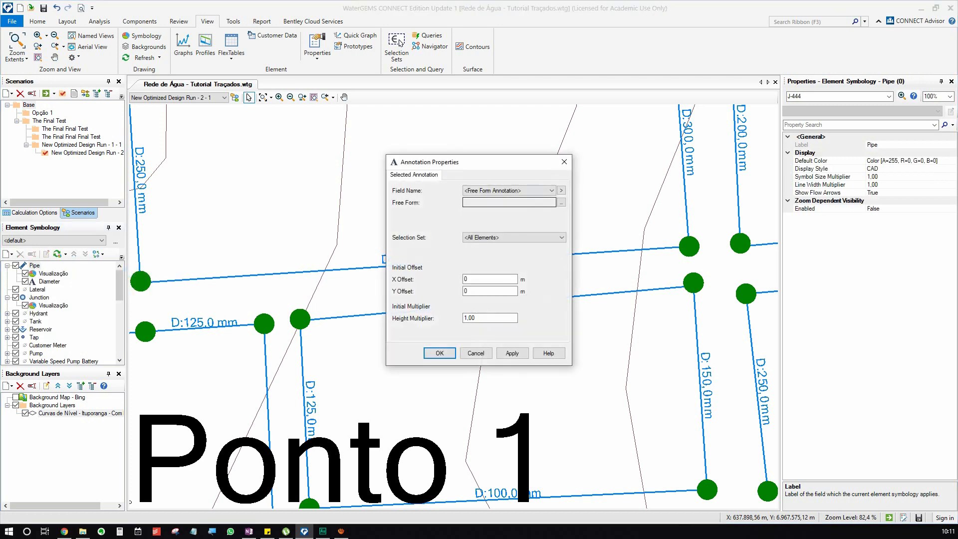
click(523, 190)
click(561, 190)
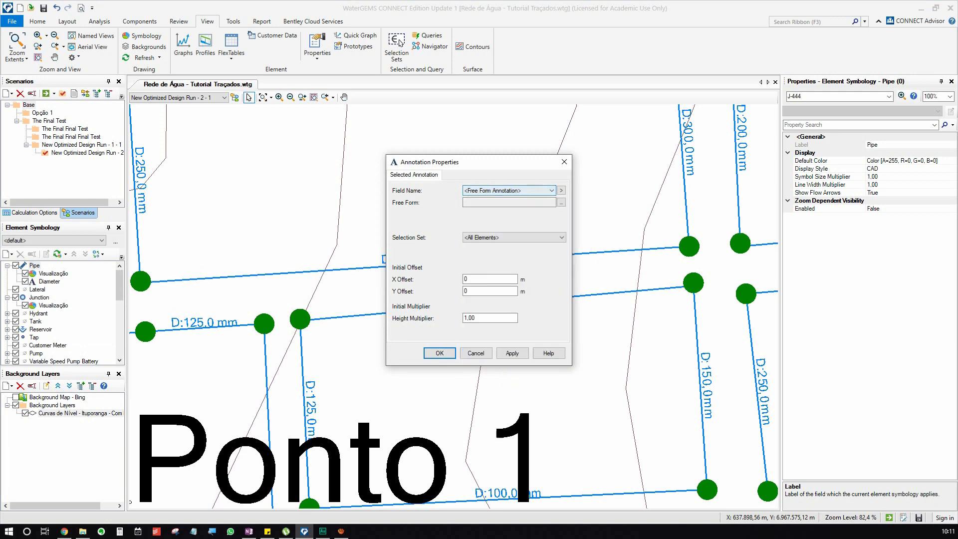
click(561, 190)
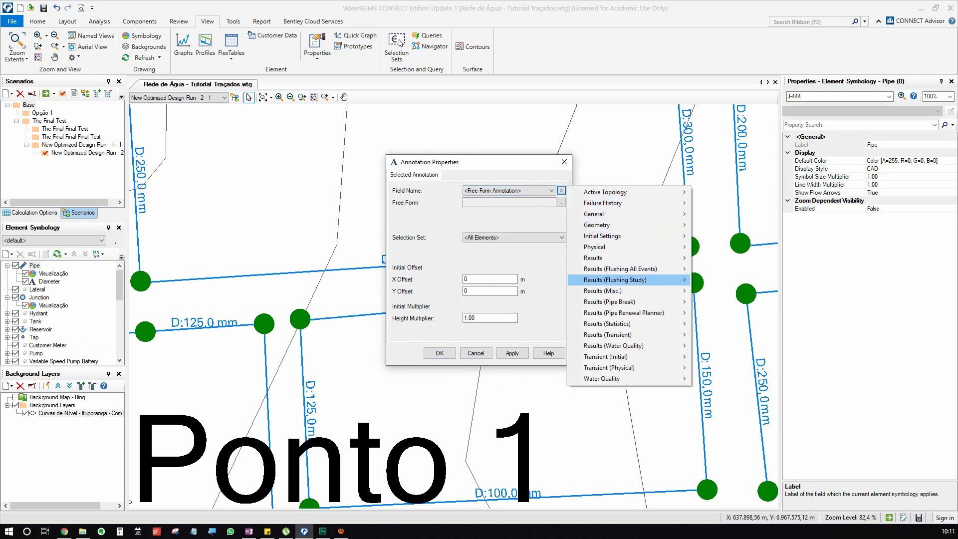
mouse_move(624, 257)
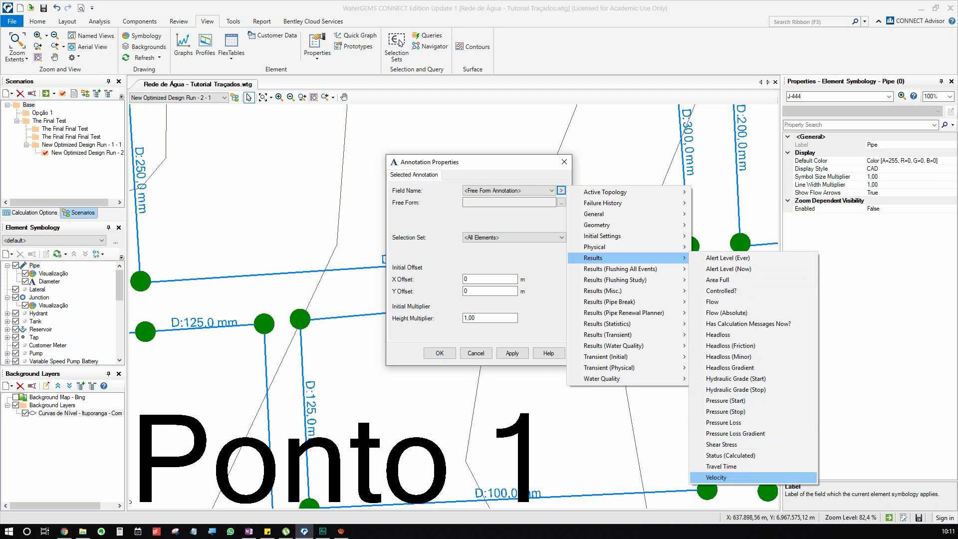
click(716, 478)
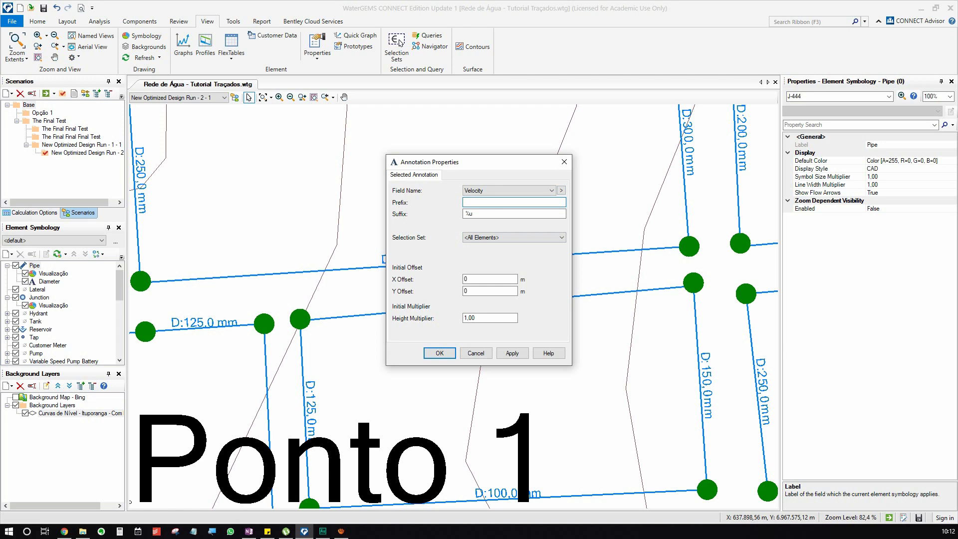
Set the velocity annotation's height multiplier to 2 and Y offset to -2 m, and apply it.
key(Tab)
key(Tab)
key(Tab)
key(Tab)
key(Tab)
text(2)
drag(499, 162, 219, 125)
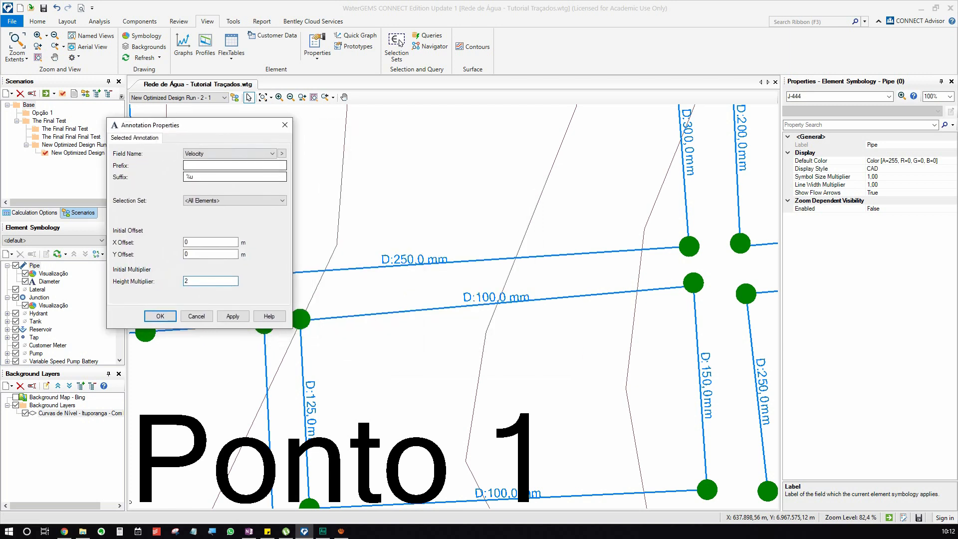
key(shift+Tab)
text(-2)
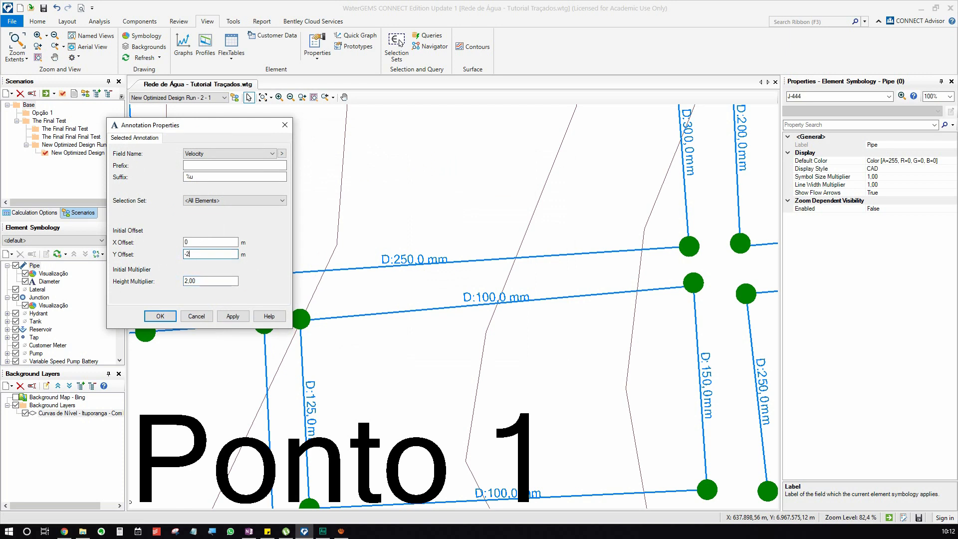
click(233, 316)
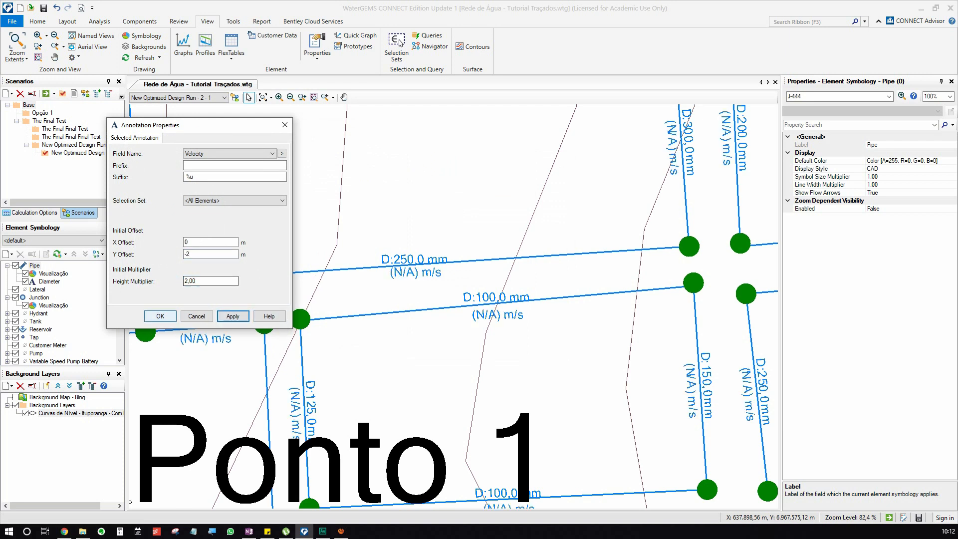
click(161, 316)
Examine the pipe labels near Ponto 1 and review the Diameter and Velocity annotation settings.
mouse_move(379, 300)
mouse_down()
mouse_move(345, 303)
mouse_move(428, 288)
mouse_up()
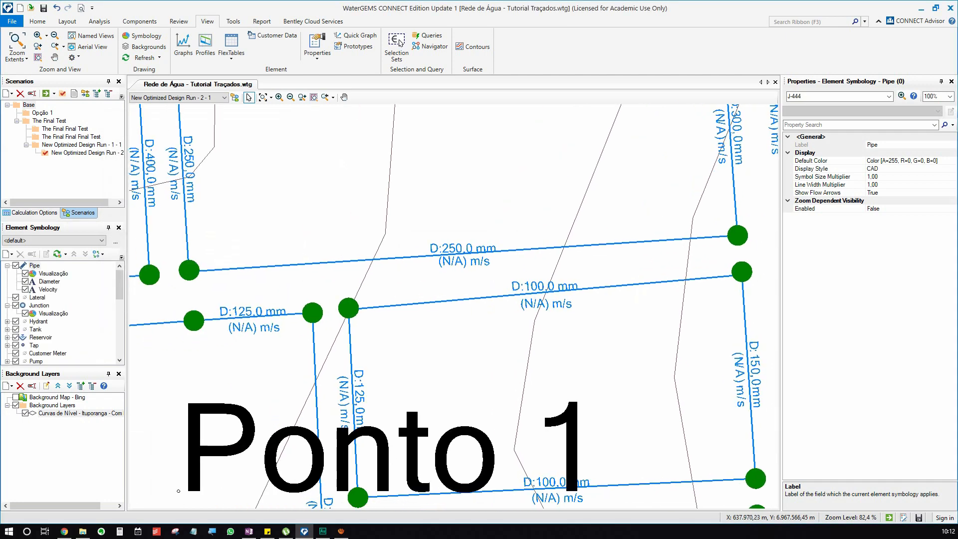
click(49, 282)
click(48, 290)
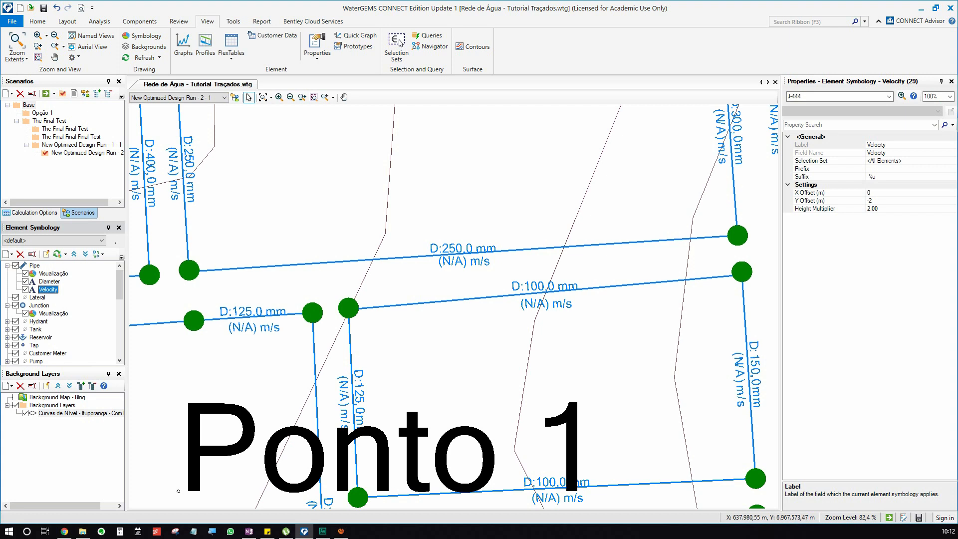
drag(179, 491, 159, 500)
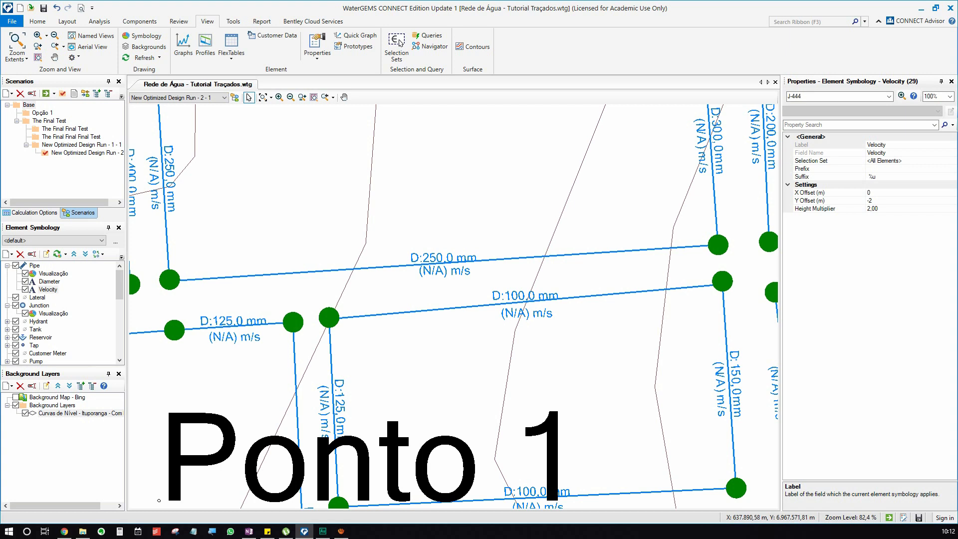
Create a new color coding for the Pipe elements based on the Diameter field.
right_click(35, 265)
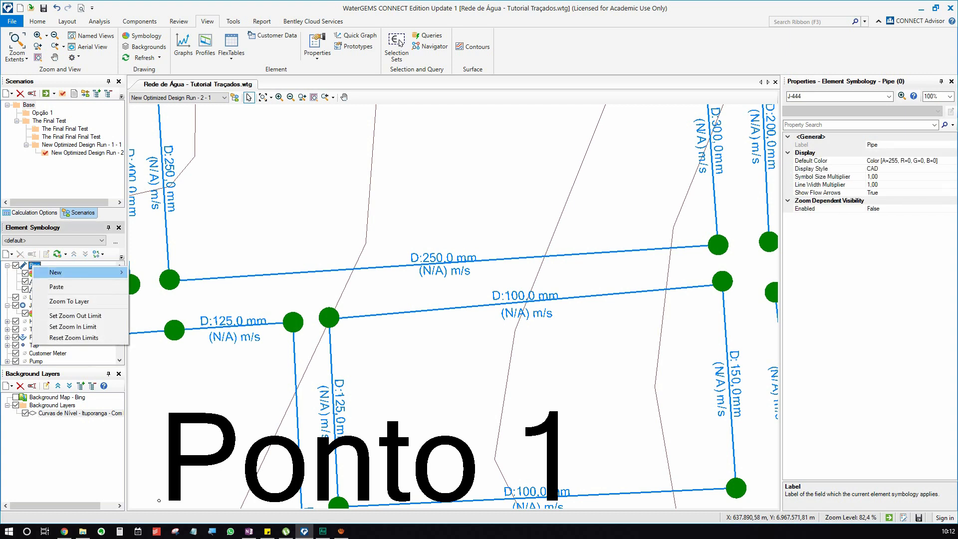
mouse_move(75, 272)
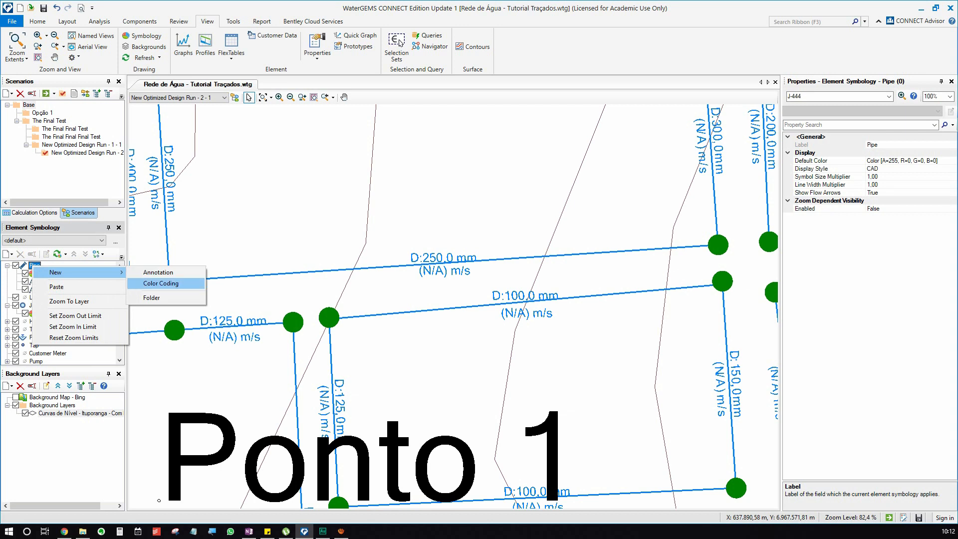
click(161, 283)
click(431, 201)
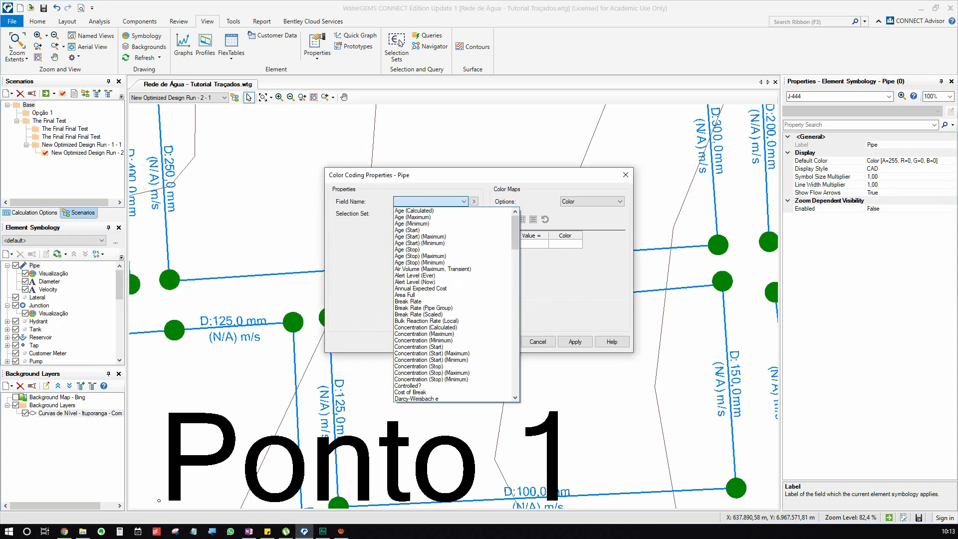
key(d)
key(d)
key(d)
key(d)
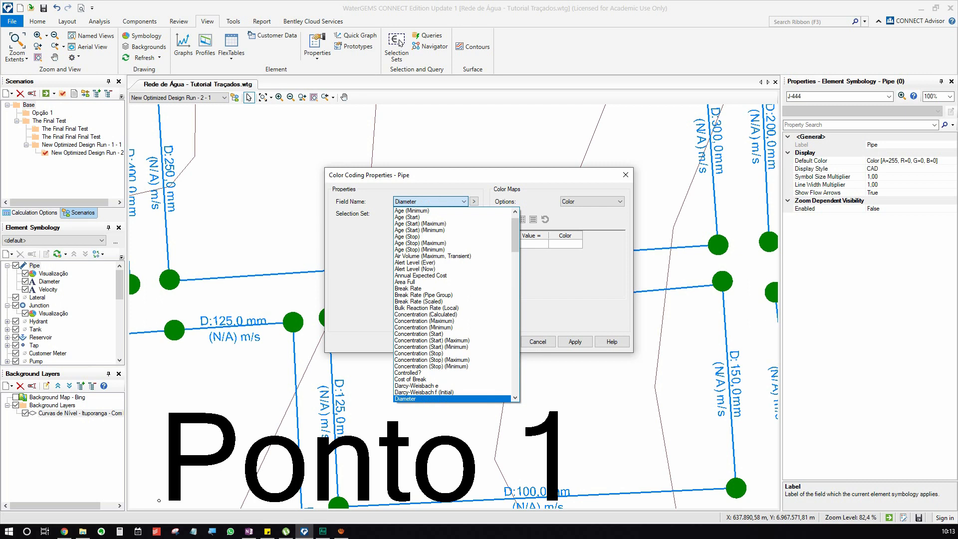
click(424, 392)
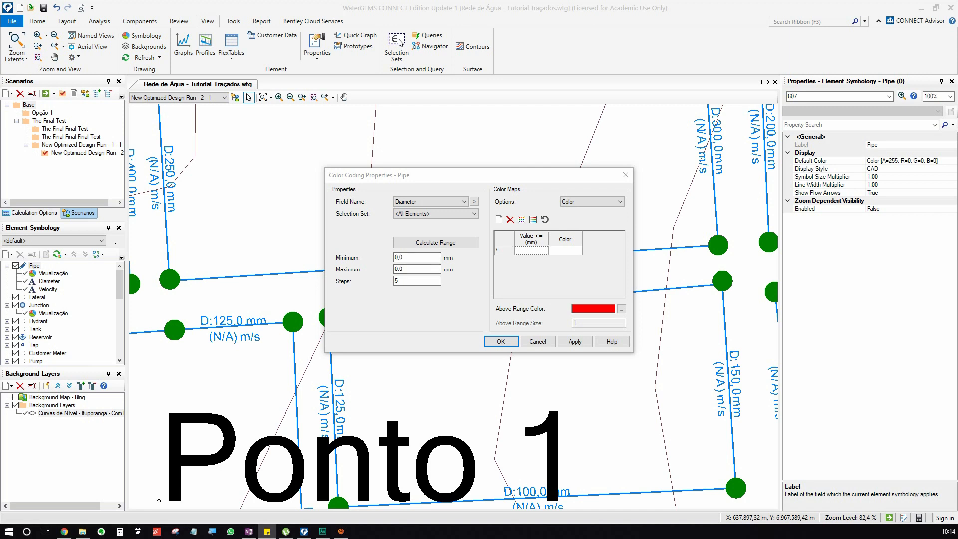
Set the diameter color coding range to a minimum of 50 mm, a maximum of 400 mm and 10 steps.
key(alt+Tab)
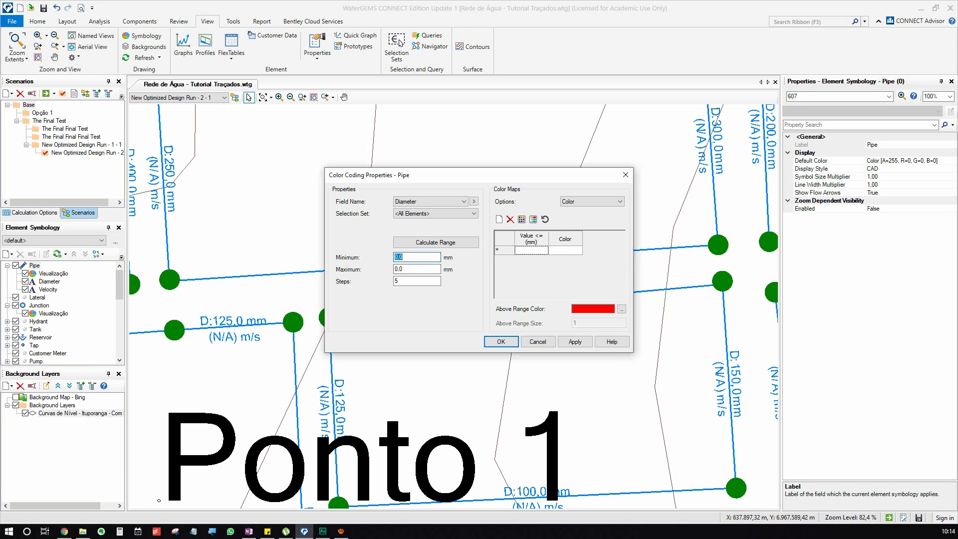
text(50)
key(Tab)
text(400)
key(Tab)
text(10)
double_click(403, 269)
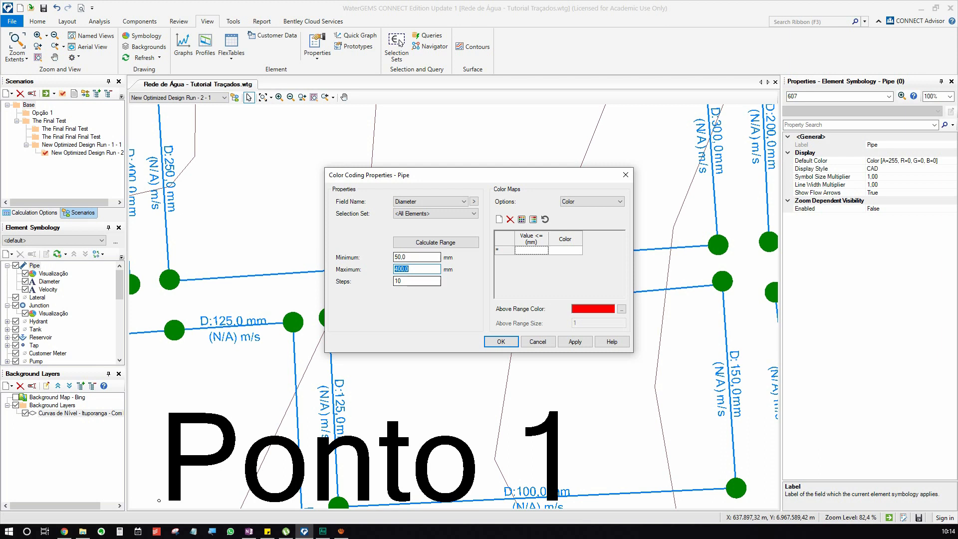
key(Tab)
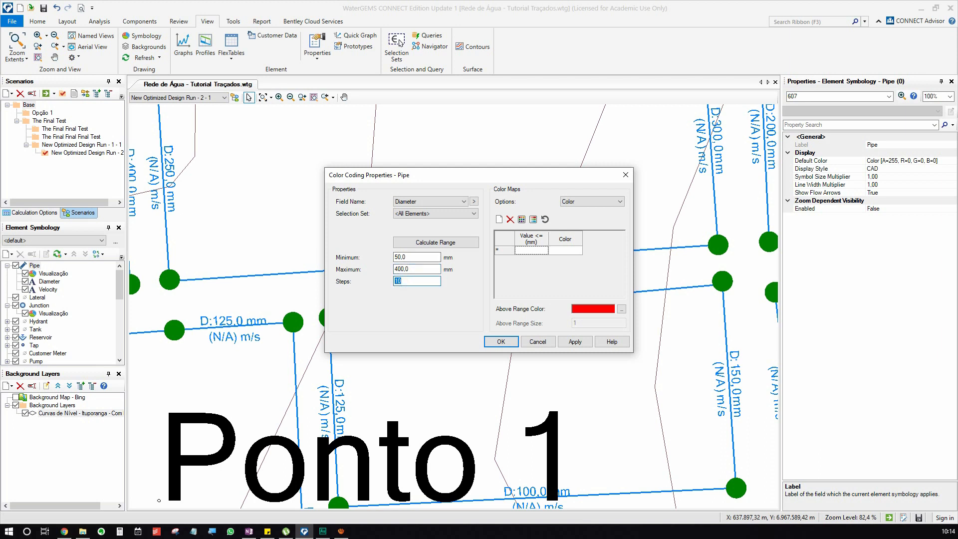
Initialize the color map from the diameter range and check its value rows.
click(522, 219)
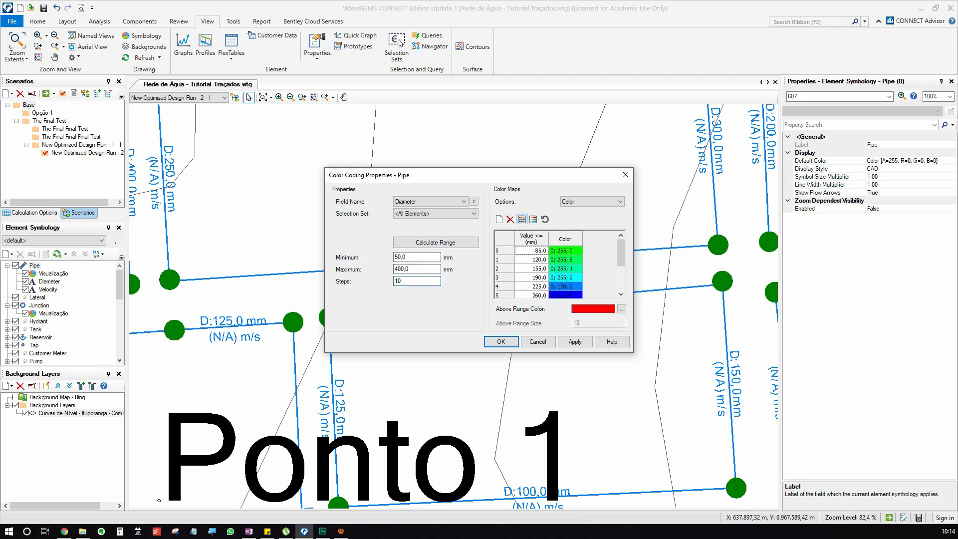
drag(621, 252, 621, 280)
scroll(555, 270, up, 2)
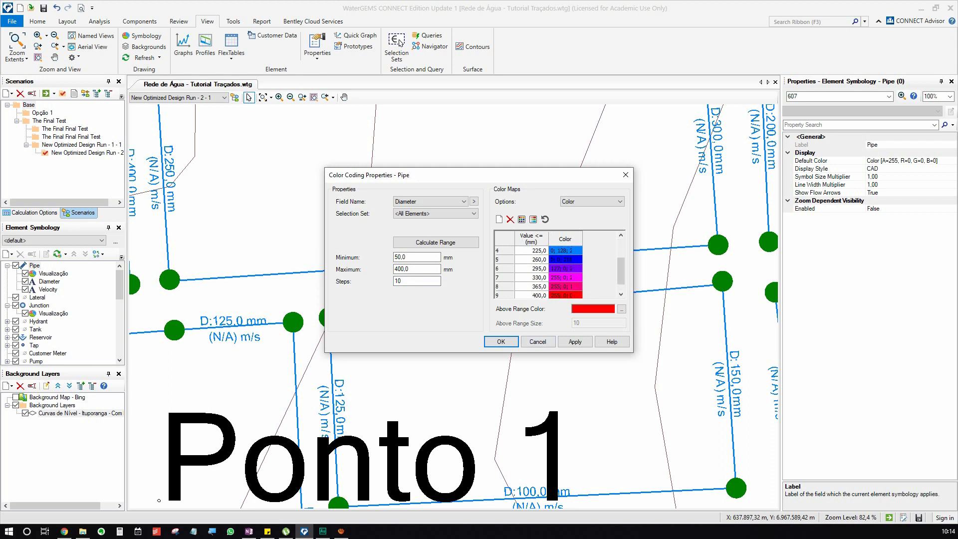
scroll(549, 273, down, 2)
scroll(549, 273, up, 2)
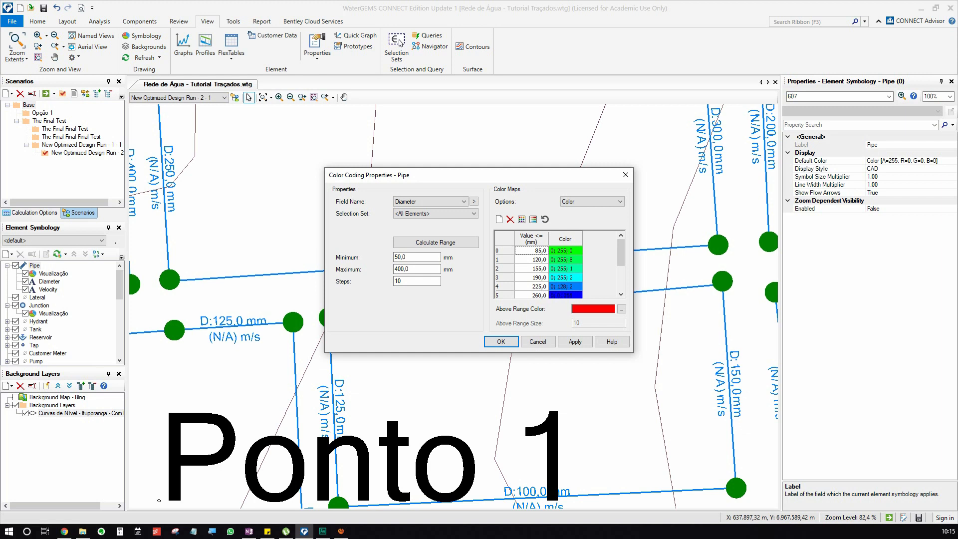
Set the first six color map values to 50, 60, 75, 100, 125 and 150 mm.
click(538, 251)
text(50)
key(Tab)
key(Tab)
key(Tab)
key(Tab)
text(75)
key(Tab)
key(Tab)
text(100)
key(Tab)
key(Tab)
text(125)
key(Tab)
key(Tab)
text(150)
key(Tab)
key(Tab)
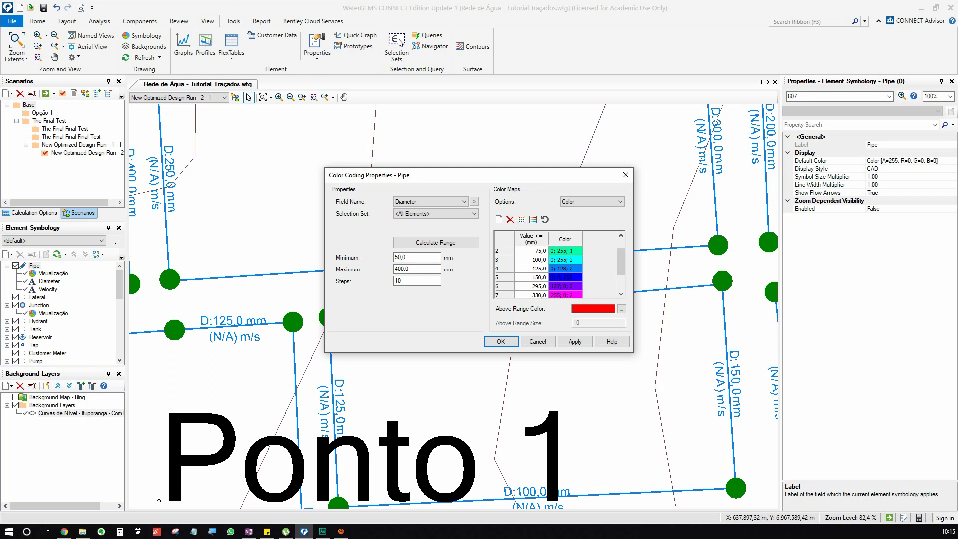
Set the next three color map values to 200, 250 and 300 mm, keeping 400 mm as the last one.
text(200)
key(Tab)
key(Tab)
text(250)
key(Tab)
key(Tab)
text(300)
key(Tab)
scroll(536, 252, down, 1)
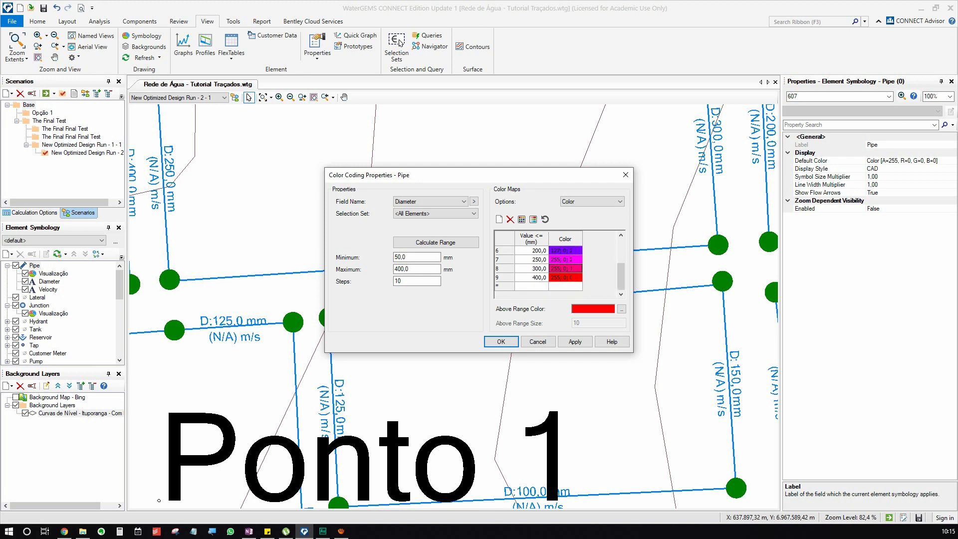
scroll(538, 272, up, 2)
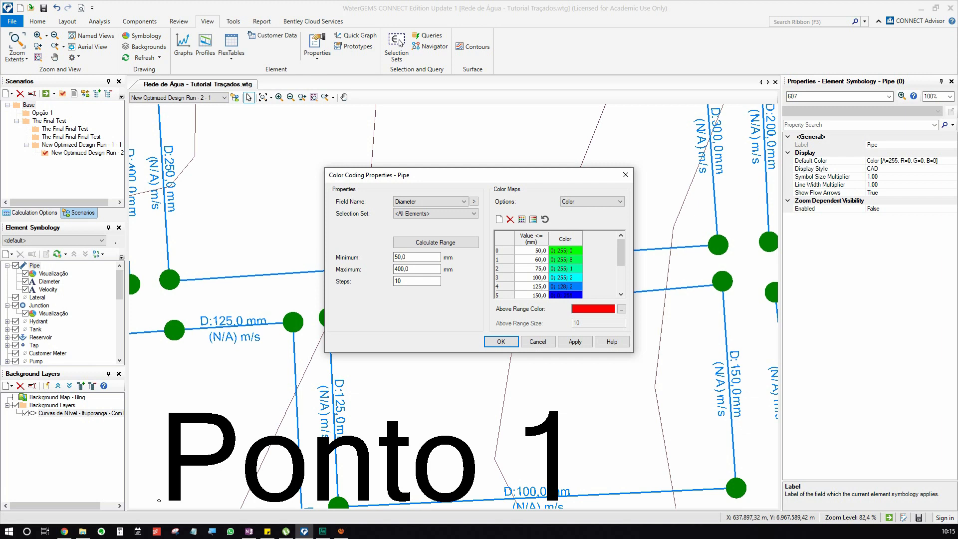
Switch the color map option to Color and Size, review the row sizes and accept the pipe color coding.
click(592, 202)
click(593, 223)
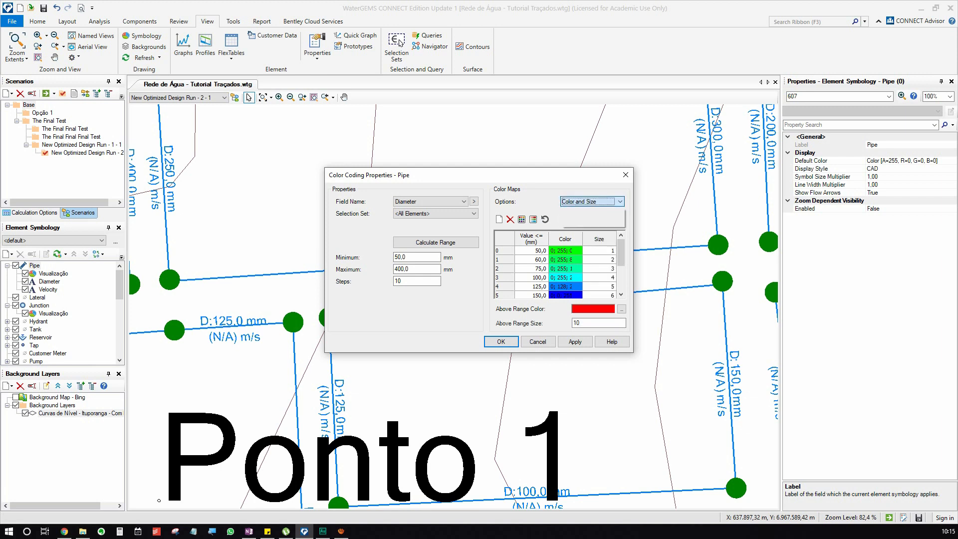
scroll(556, 272, down, 2)
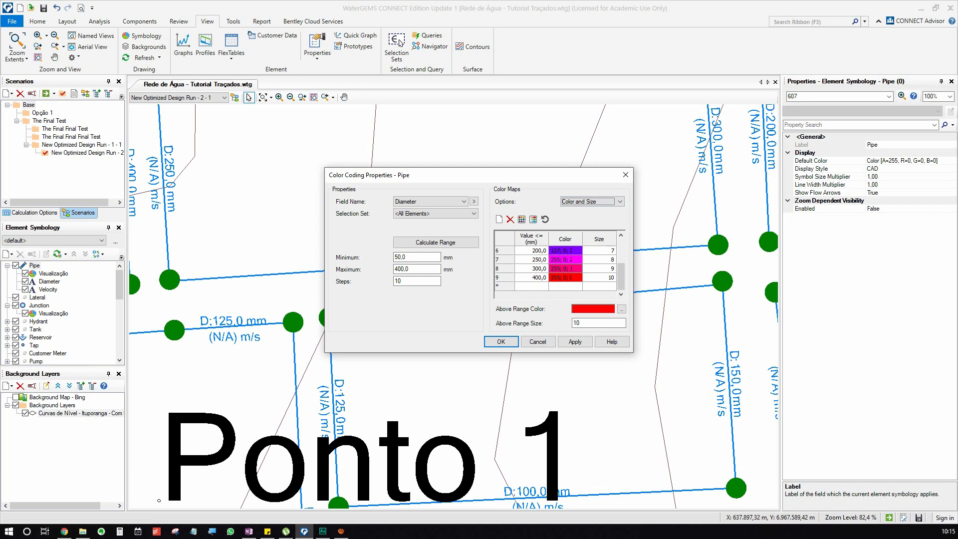
scroll(556, 272, up, 2)
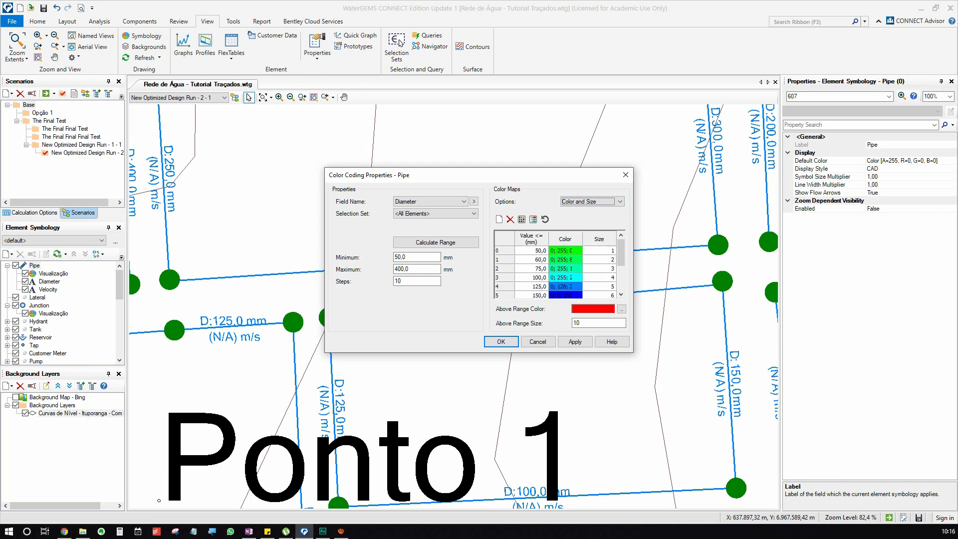
scroll(557, 272, down, 2)
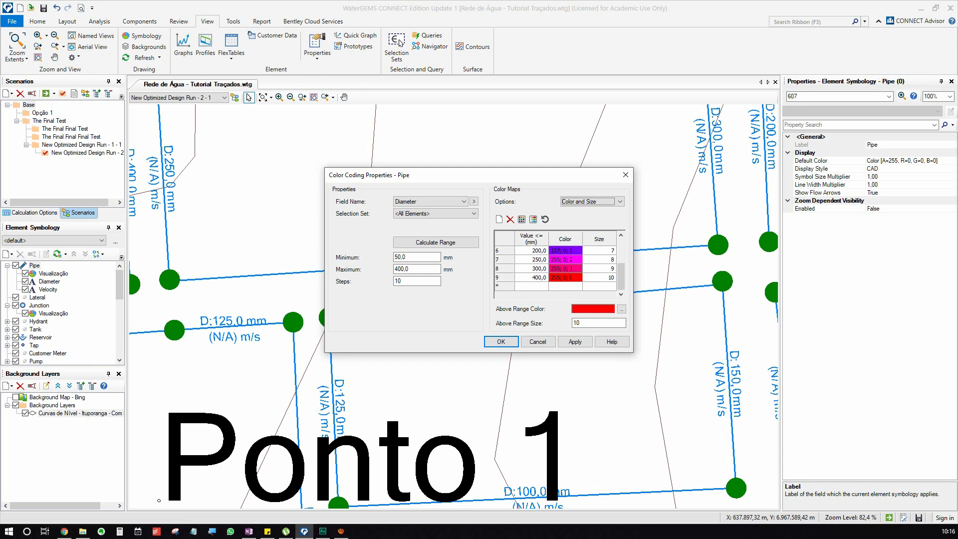
scroll(557, 272, up, 2)
scroll(556, 272, down, 2)
scroll(556, 273, up, 2)
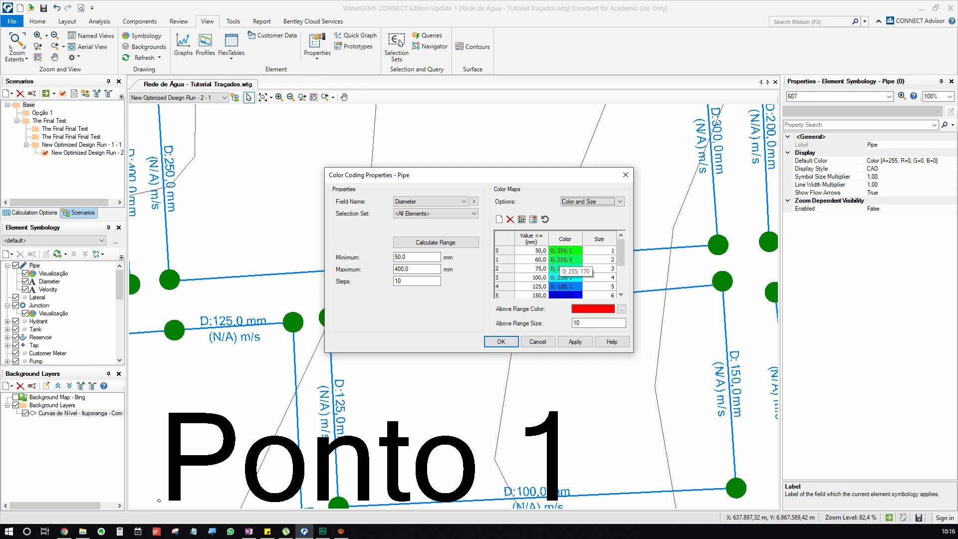
scroll(556, 272, down, 2)
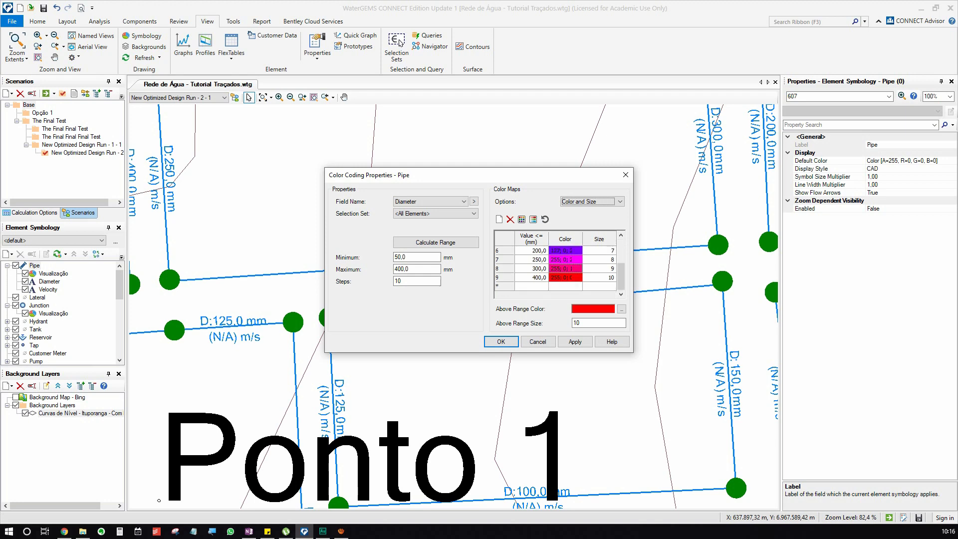
click(501, 341)
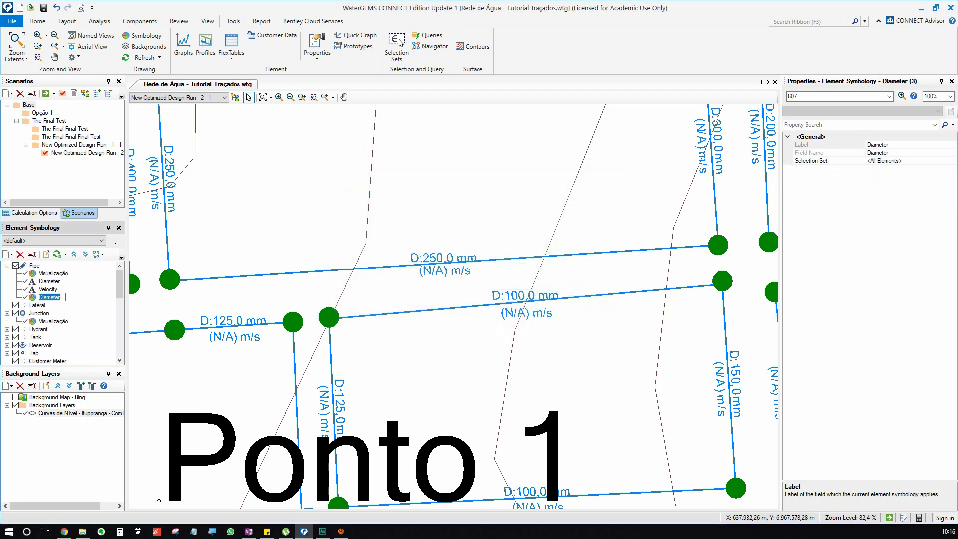
Name the new pipe color coding Diâmetro and turn off the pipe's Visualização color coding.
text(Diâmetro)
key(Return)
click(25, 274)
scroll(481, 299, down, 9)
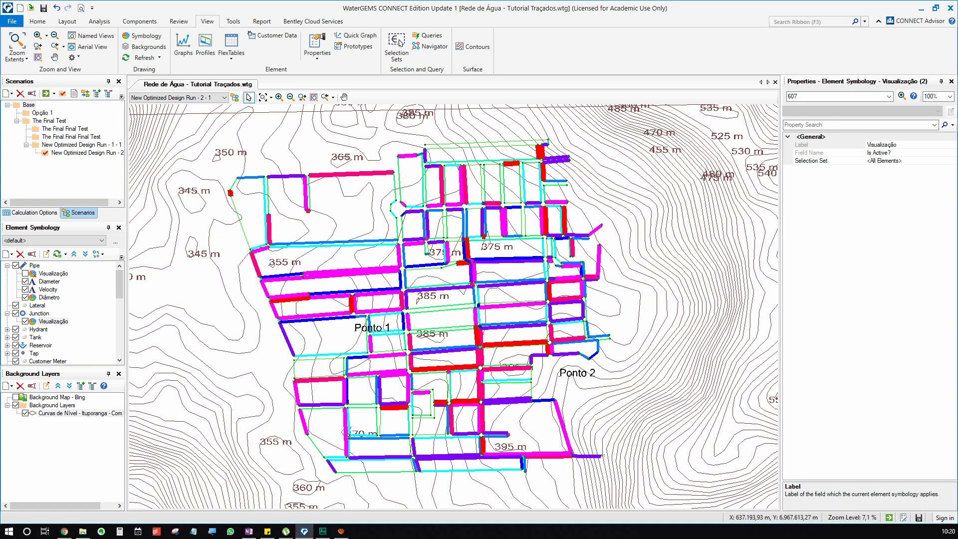
Create a new annotation for the Junction elements that uses the Pressure field.
right_click(44, 314)
mouse_move(94, 319)
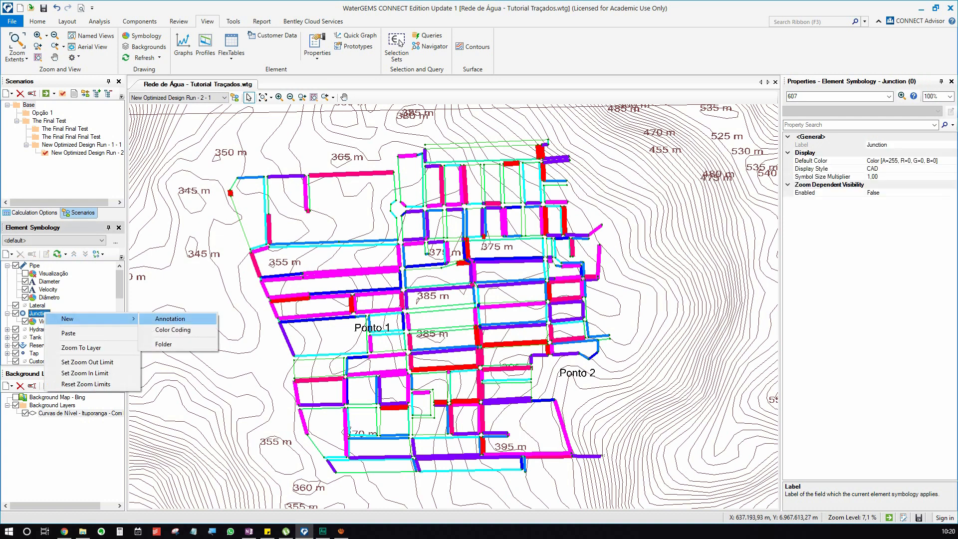
click(170, 318)
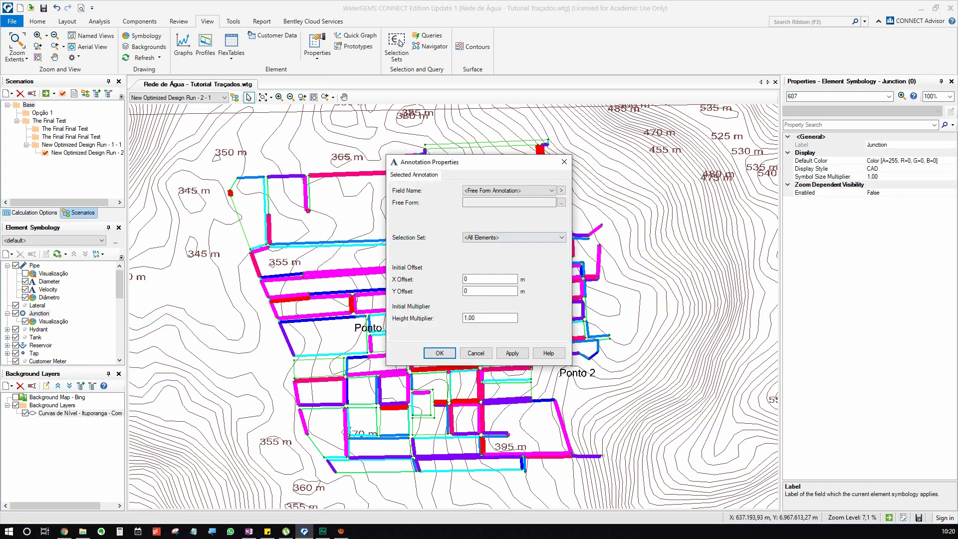
click(520, 191)
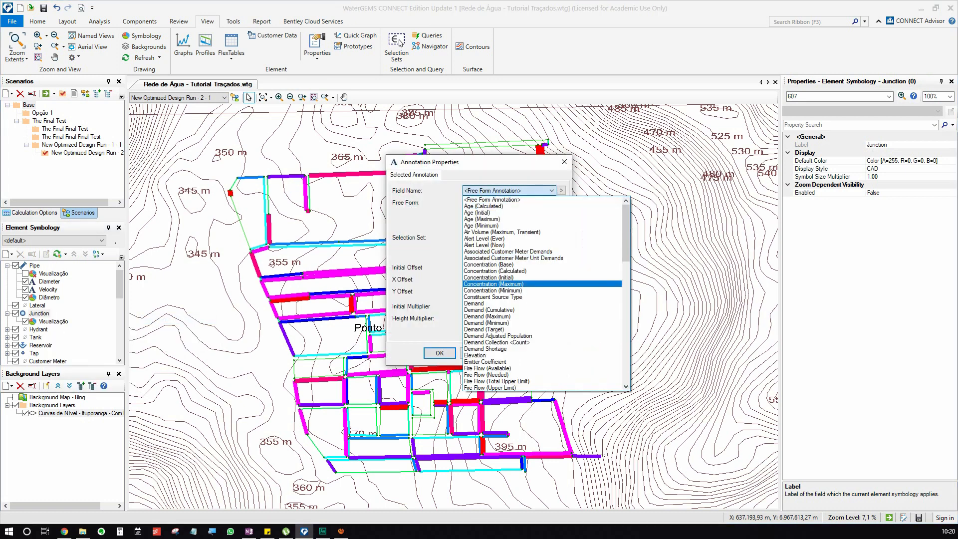
key(p)
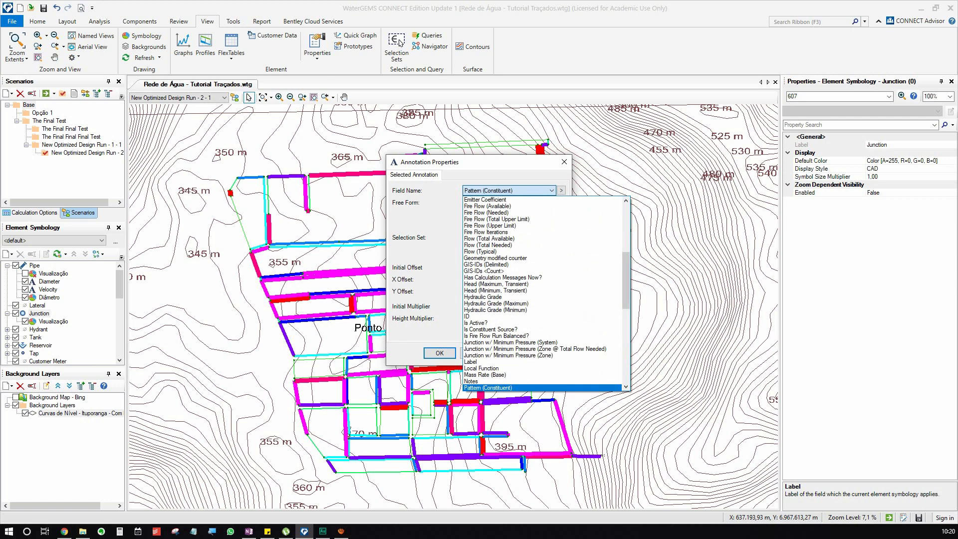
scroll(499, 283, down, 2)
scroll(499, 368, down, 4)
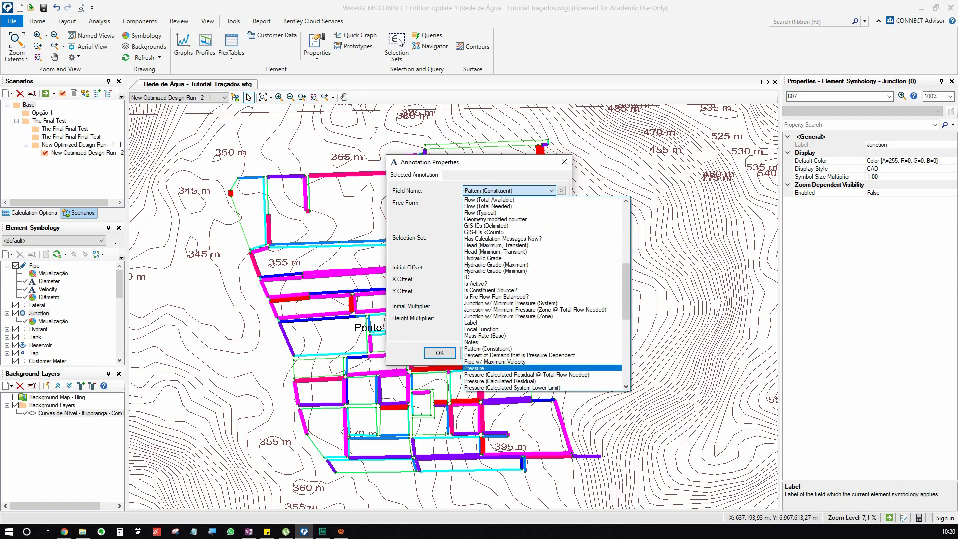
click(494, 369)
Give the pressure annotation the prefix P: with X and Y offsets of 2 m, and accept it.
click(499, 202)
text(P)
key(Tab)
key(Tab)
key(Tab)
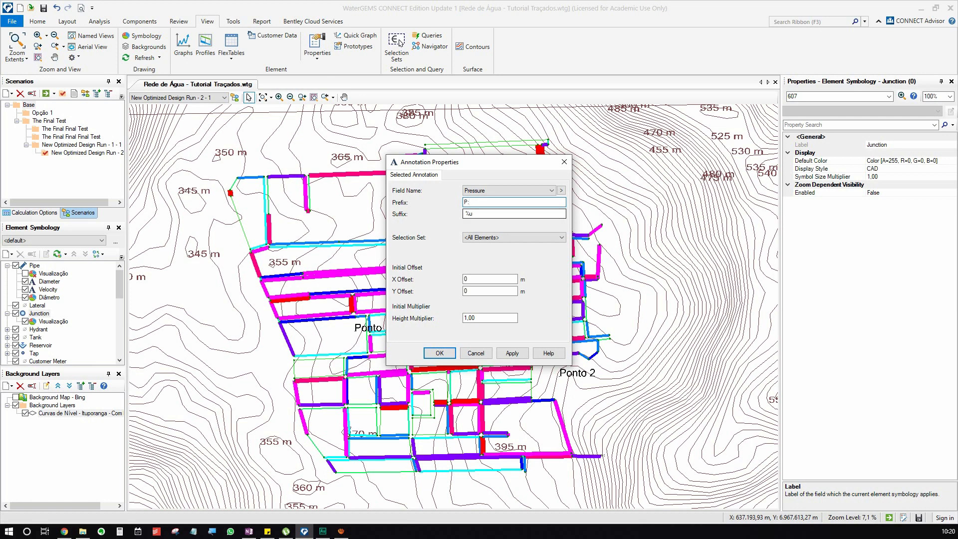
text(2)
key(Tab)
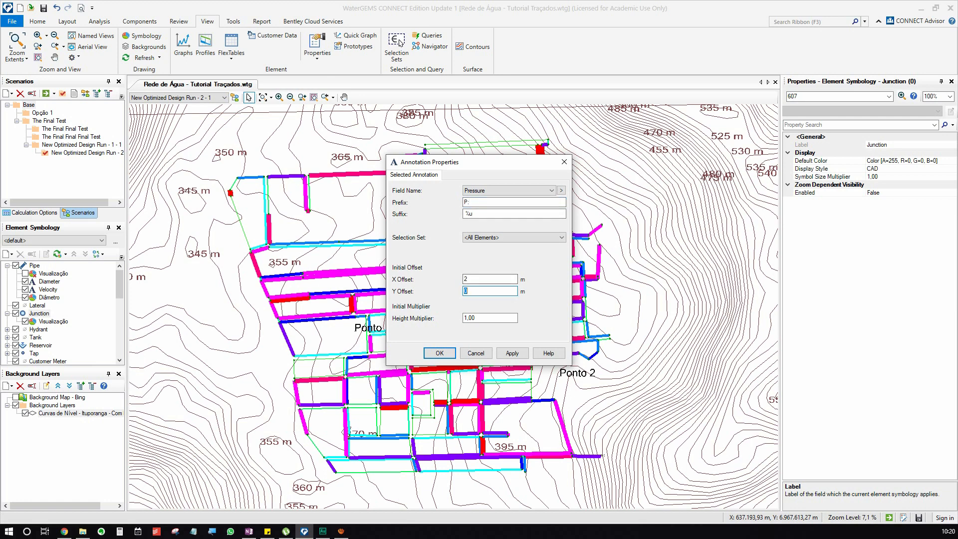
text(2)
key(Tab)
key(Return)
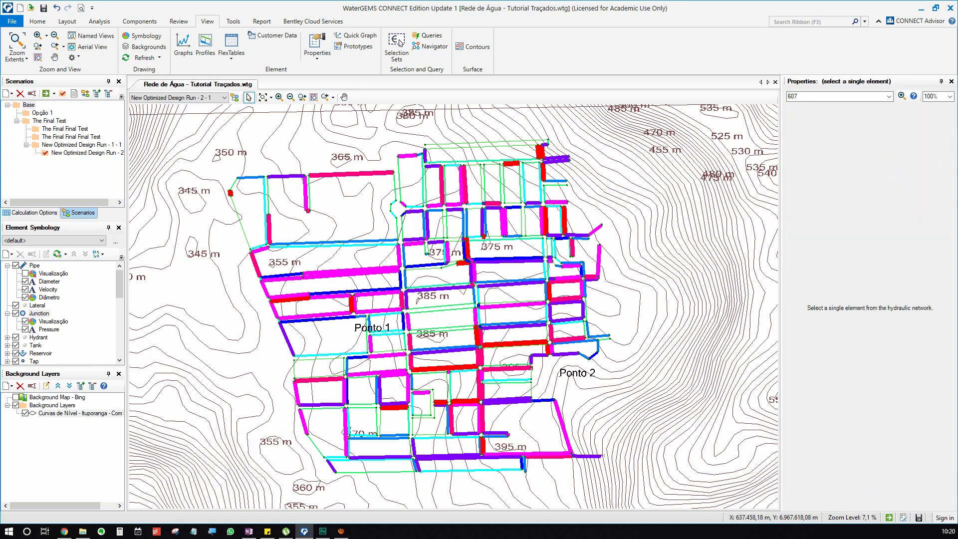
Create a junction annotation for the physical Elevation field with prefix Z:, X offset 2 m, Y offset -2 m and height multiplier 2.
right_click(39, 313)
mouse_move(70, 322)
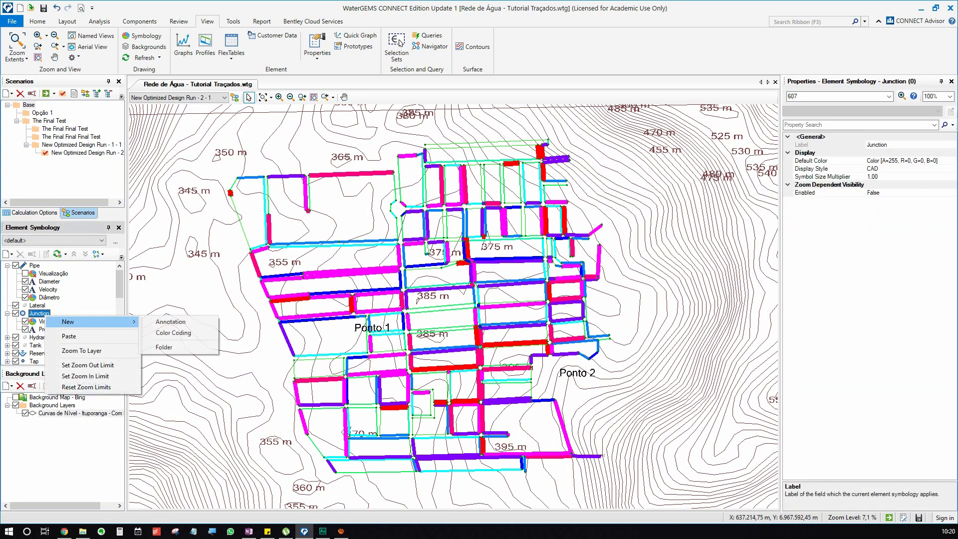
click(171, 322)
click(561, 190)
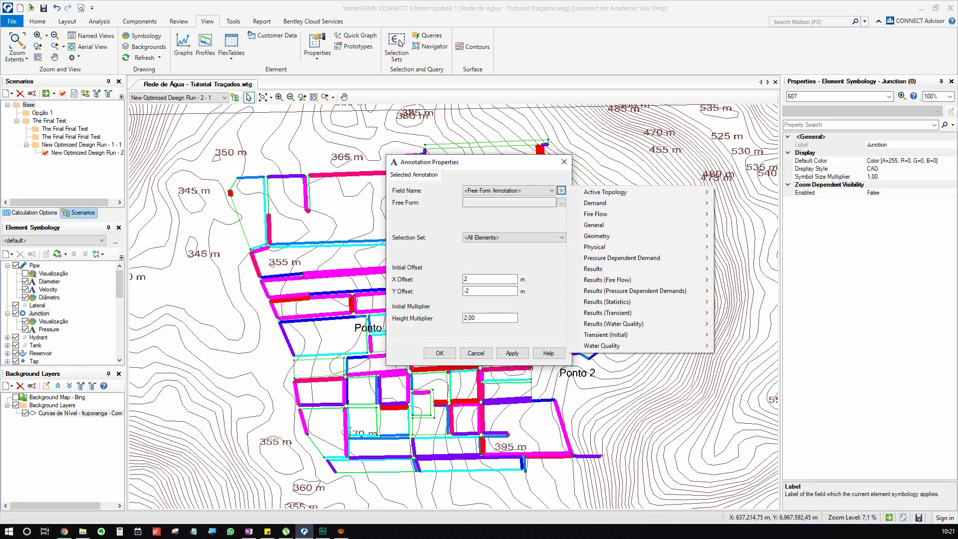
mouse_move(595, 247)
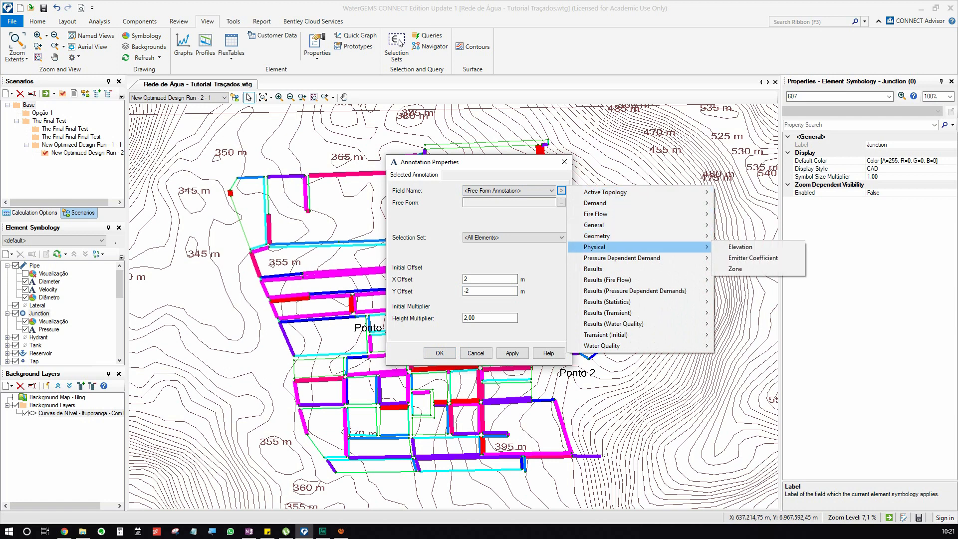
click(741, 247)
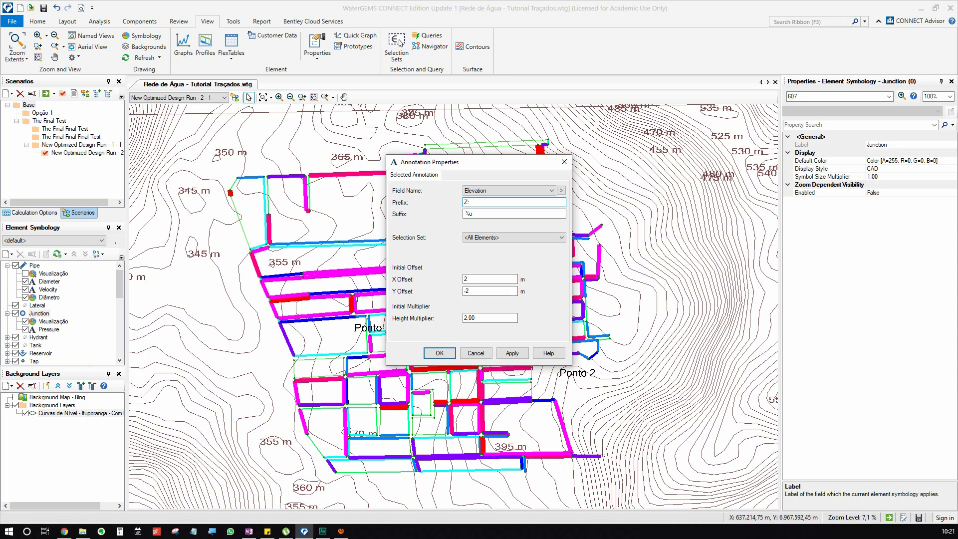
click(440, 353)
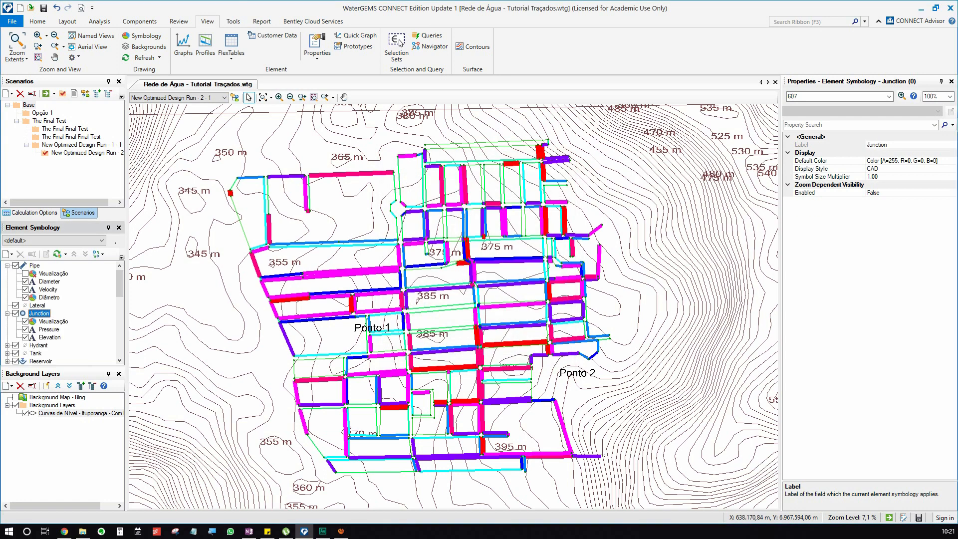
Move a junction's pressure and elevation annotations upward, clear of the pipe meeting it.
scroll(407, 312, up, 10)
drag(379, 220, 482, 201)
drag(380, 280, 379, 214)
click(621, 176)
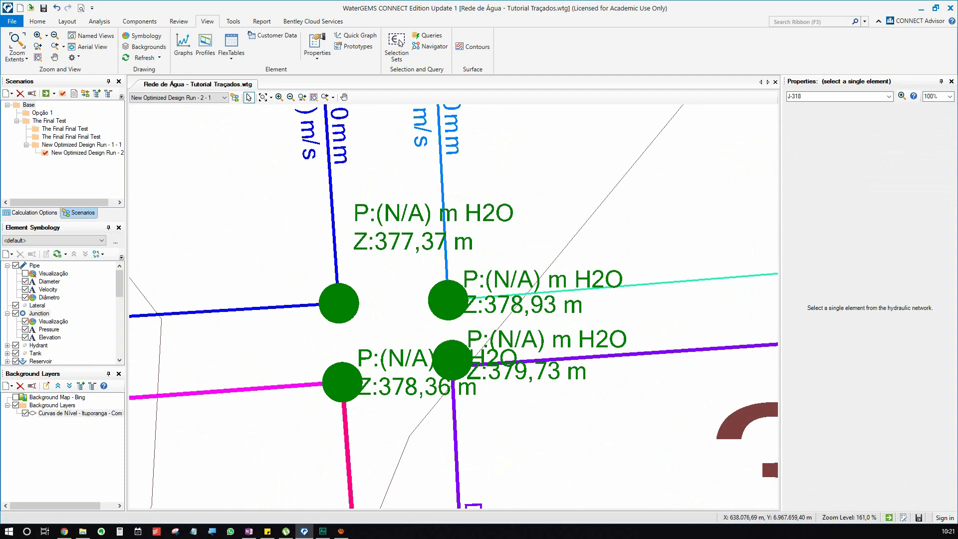
Reposition the pressure and elevation annotations of the two adjacent junctions above the 375 m contour label, clear of the pipes.
scroll(769, 457, down, 5)
mouse_move(761, 142)
mouse_down()
mouse_move(547, 210)
mouse_move(450, 332)
mouse_up()
scroll(450, 333, up, 4)
drag(386, 291, 344, 264)
drag(429, 294, 437, 280)
key(Escape)
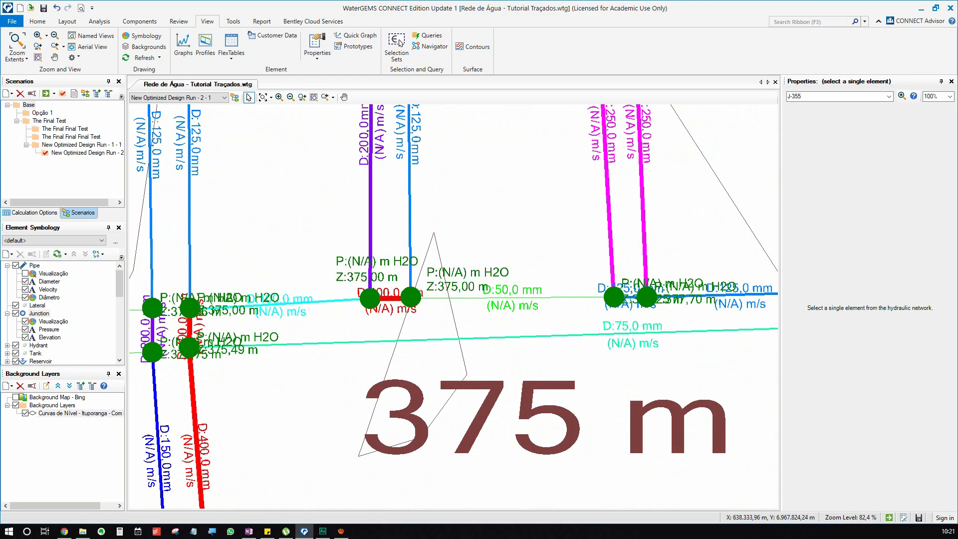
scroll(469, 280, down, 10)
scroll(466, 247, up, 8)
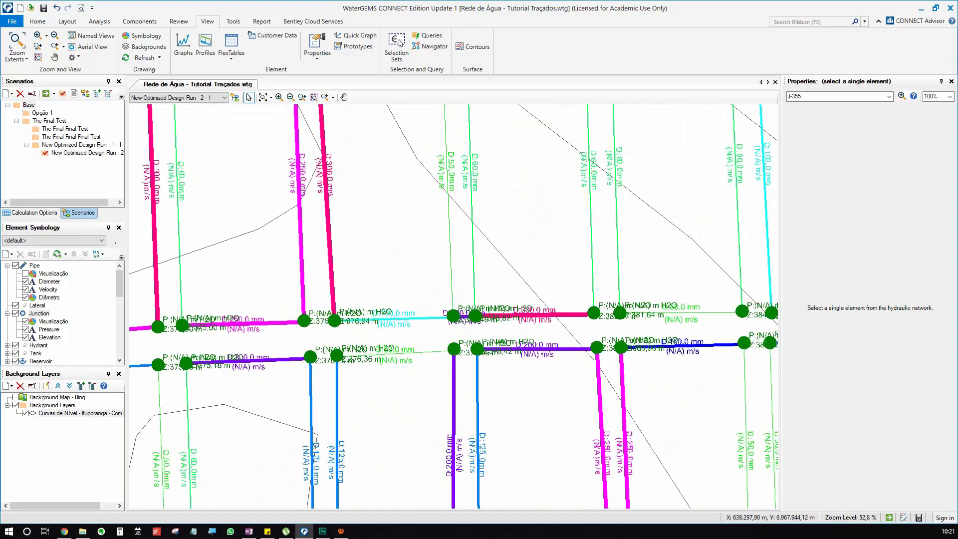
click(472, 314)
scroll(499, 198, down, 9)
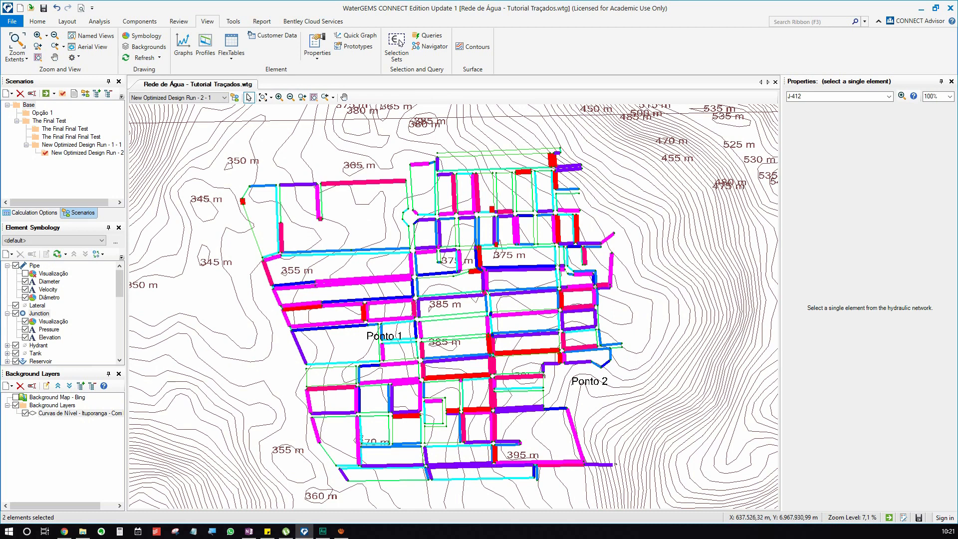
Create a new color coding for the Junction elements that uses the Pressure field from the results.
right_click(38, 313)
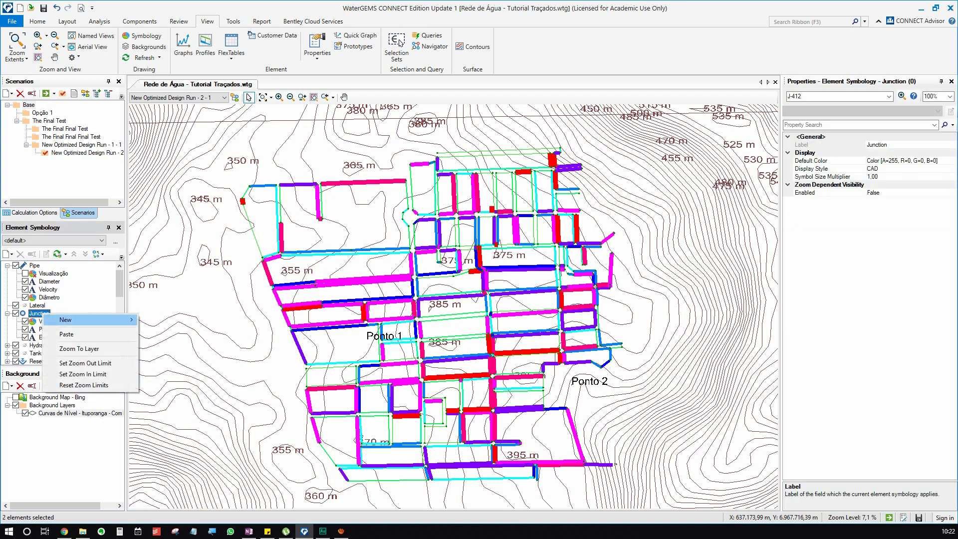
mouse_move(95, 319)
click(171, 331)
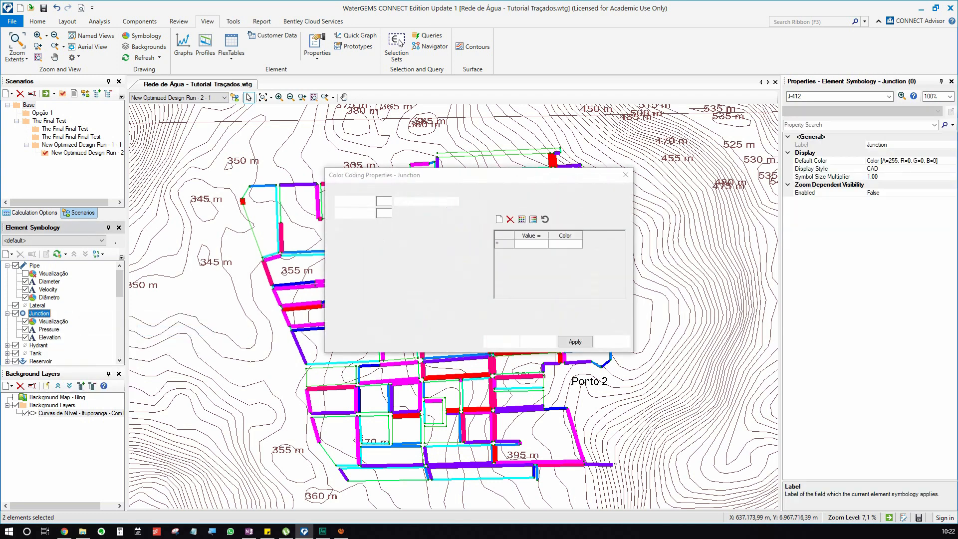
click(474, 201)
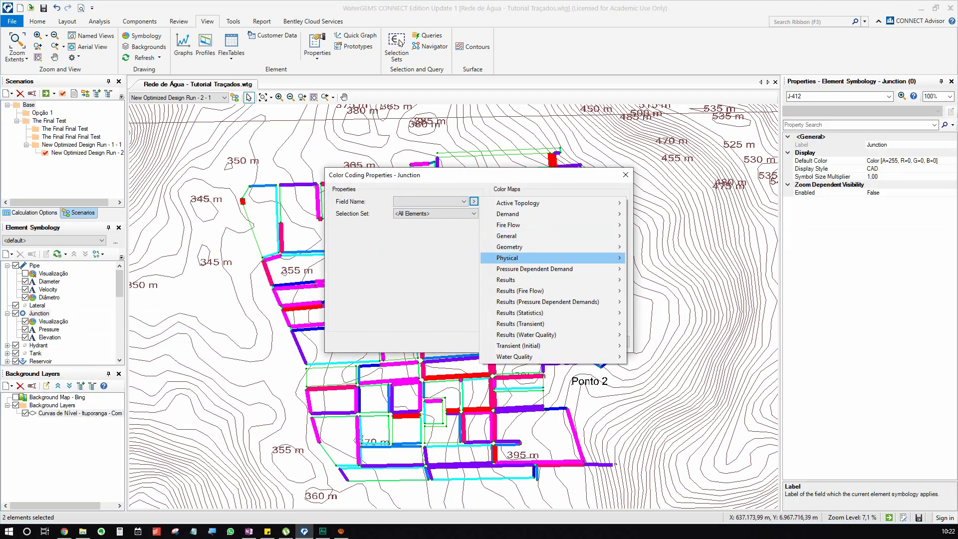
mouse_move(550, 280)
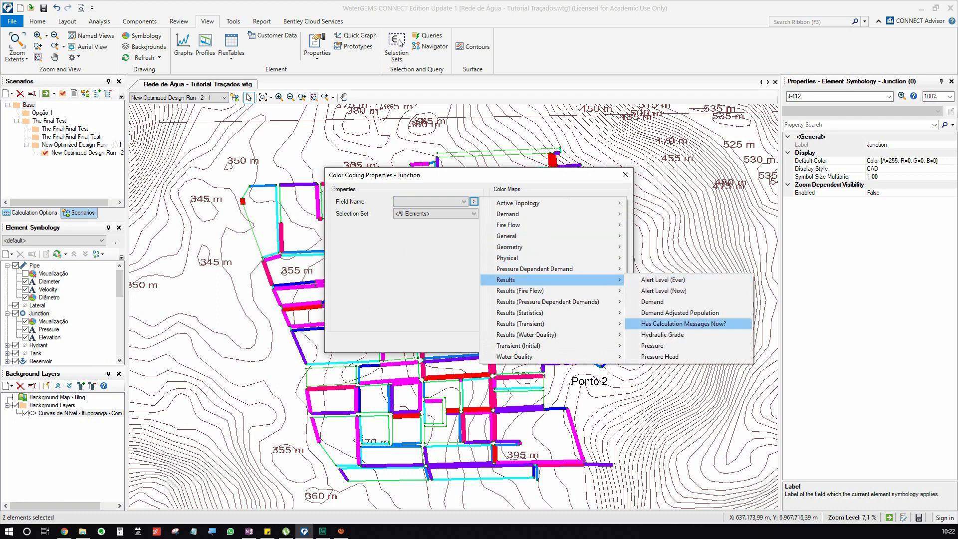
click(652, 346)
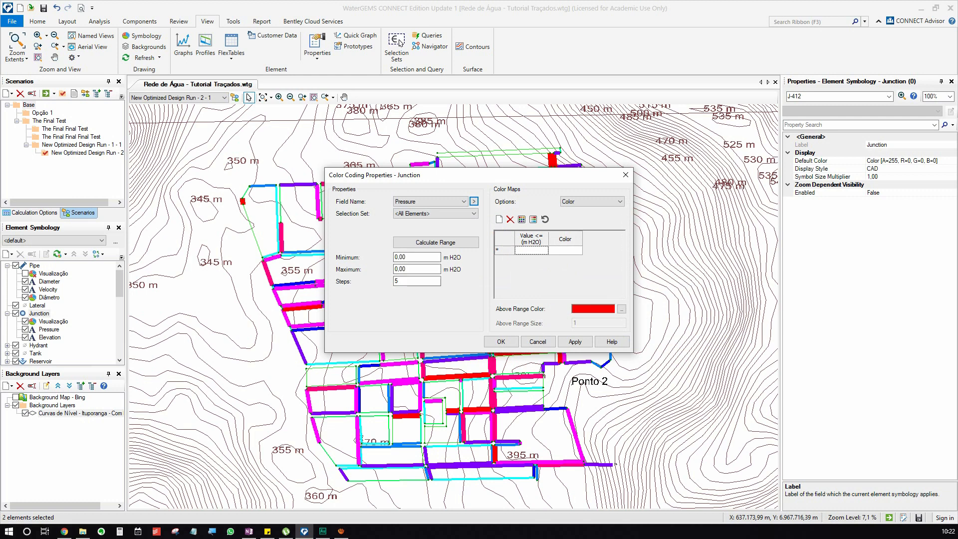
Add a first pressure range up to 9,50 m H2O to the color map and give it a light violet-blue color.
double_click(406, 257)
key(Tab)
click(532, 251)
text(,5)
key(Tab)
key(space)
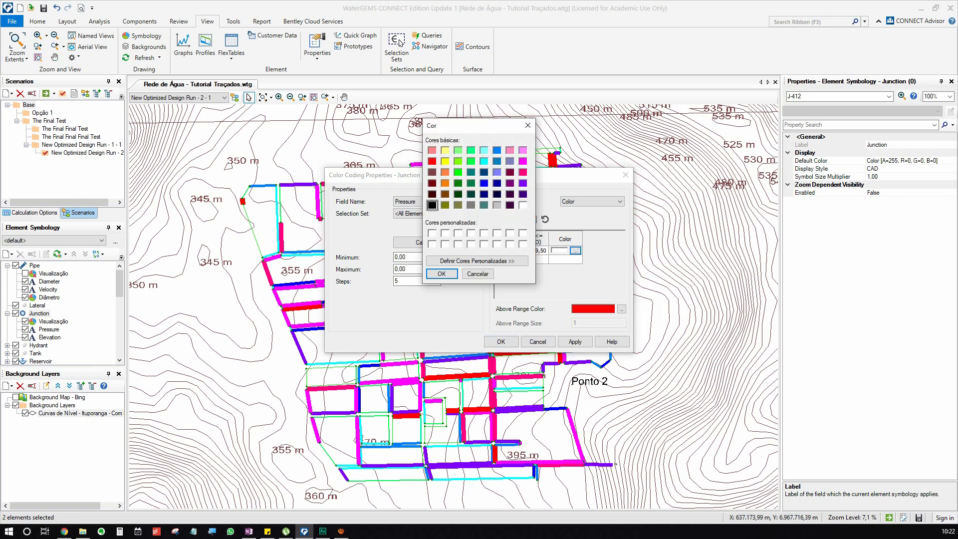
click(497, 172)
click(442, 275)
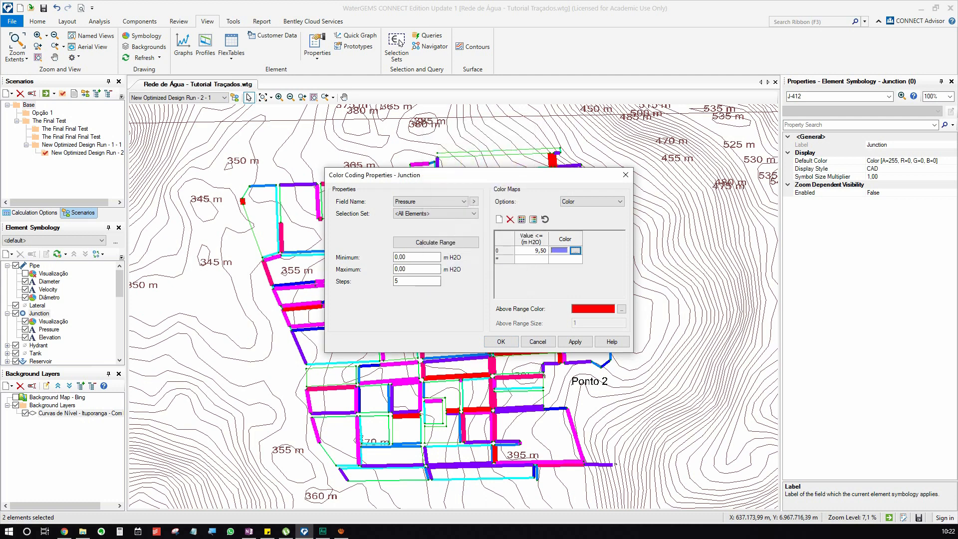
Add a second pressure range up to 50,00 m H2O and color it azure blue.
key(Tab)
text(5)
key(Tab)
click(576, 260)
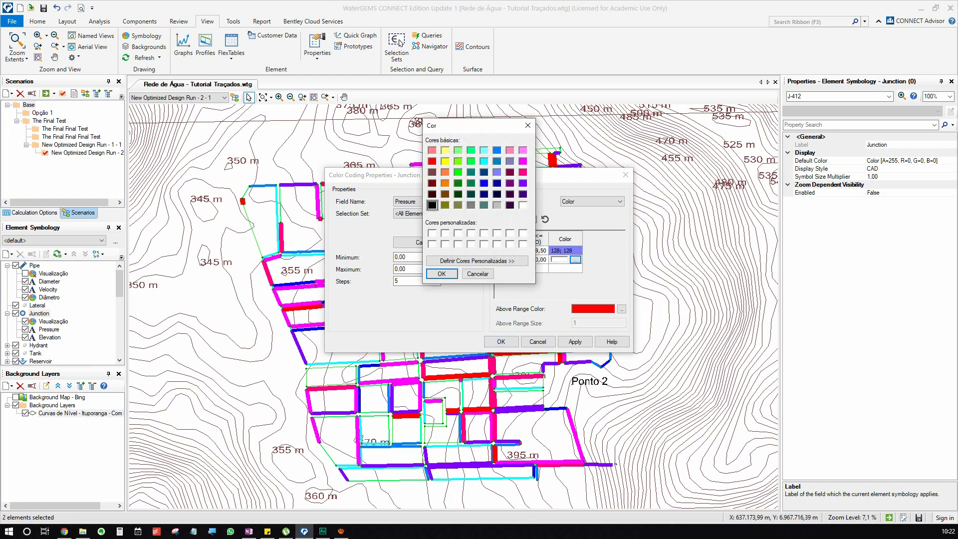
click(484, 184)
click(442, 273)
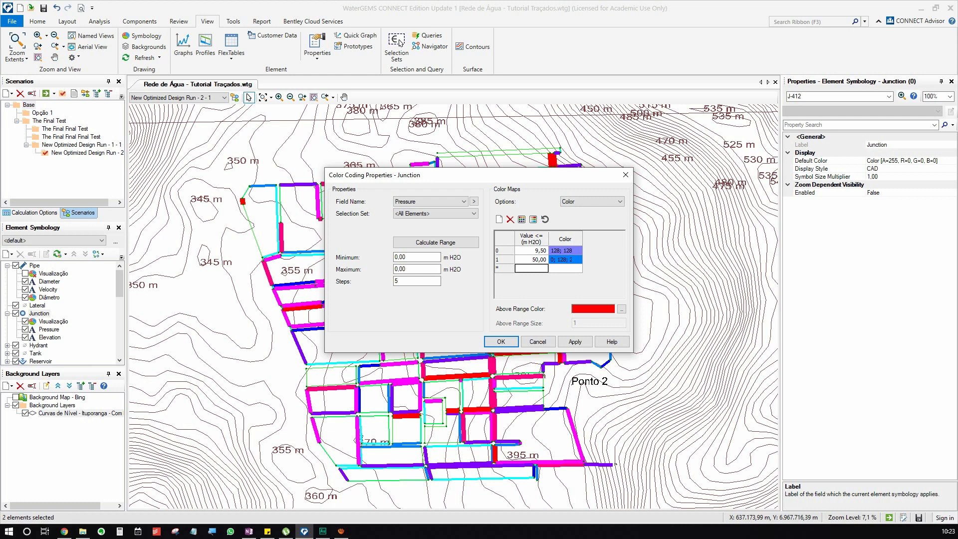
Add a third pressure range up to 100,00 m H2O and color it red.
text(100)
key(Tab)
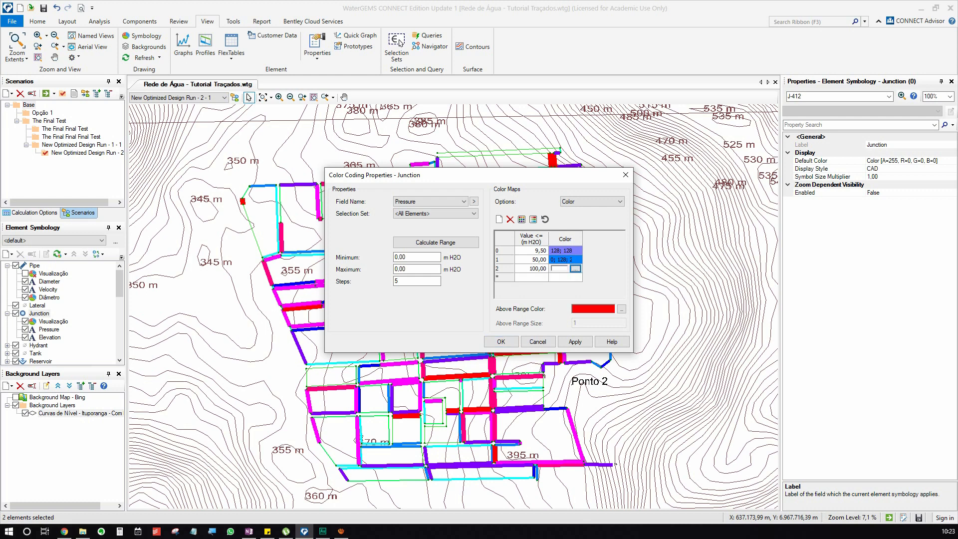
click(576, 269)
click(434, 162)
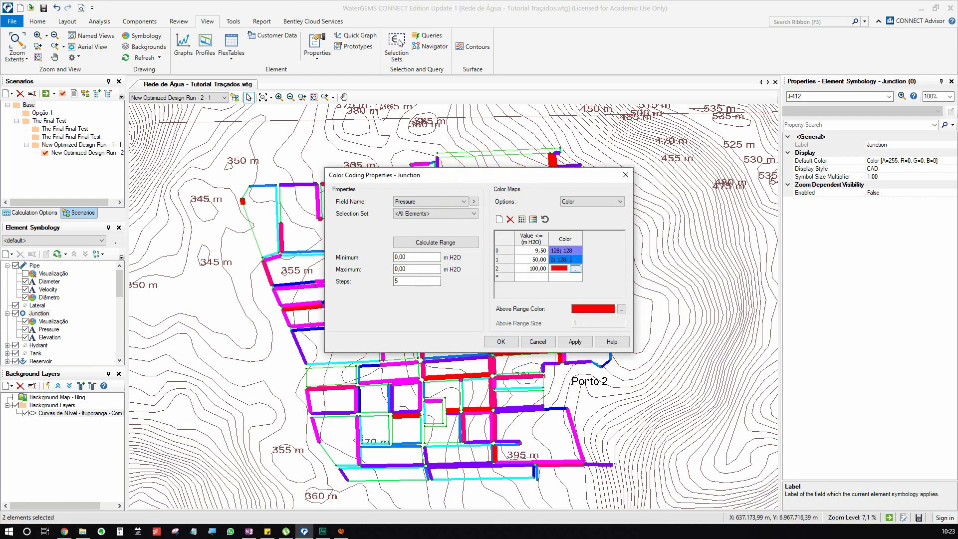
click(575, 260)
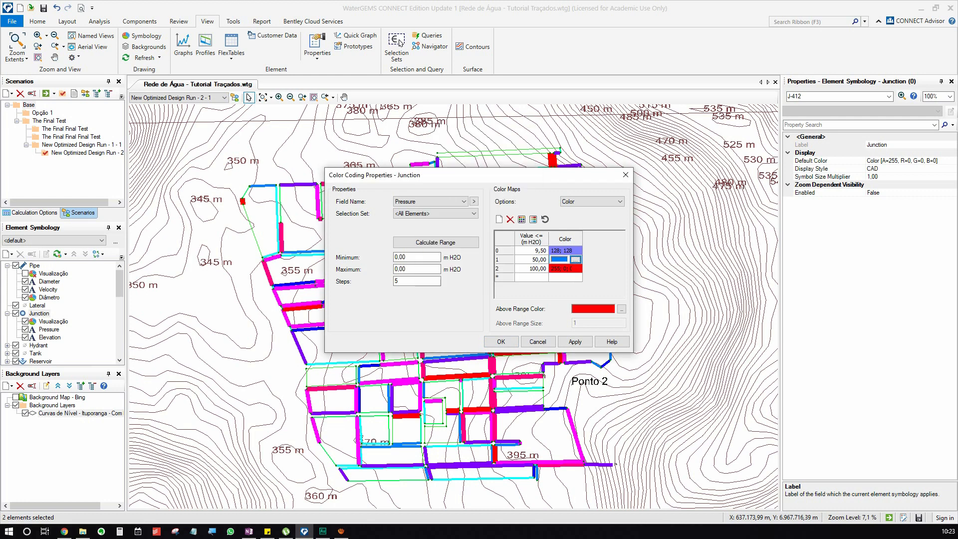
click(566, 269)
click(532, 260)
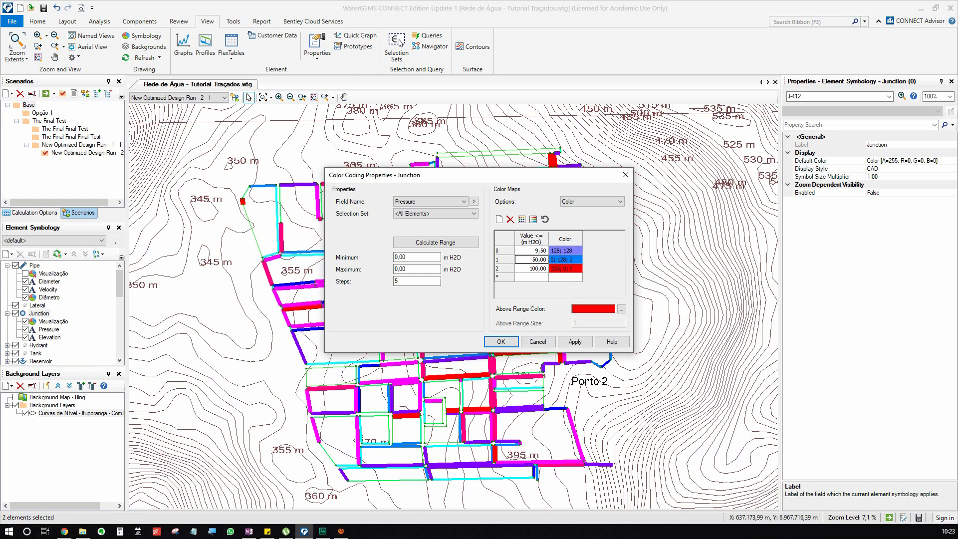
Accept the pressure color coding, name it Pressão and turn off the junction's Visualização color coding.
key(Return)
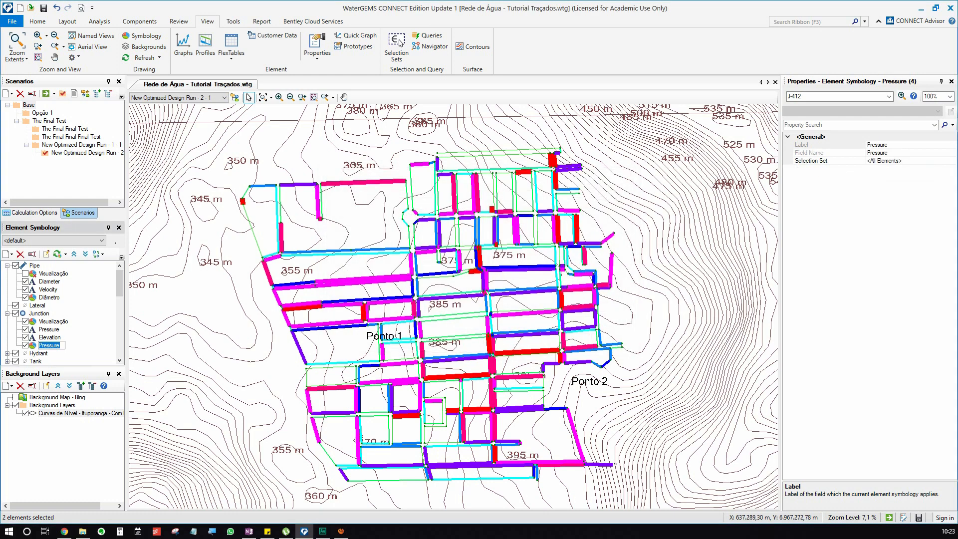
text(Pressão)
scroll(245, 284, up, 5)
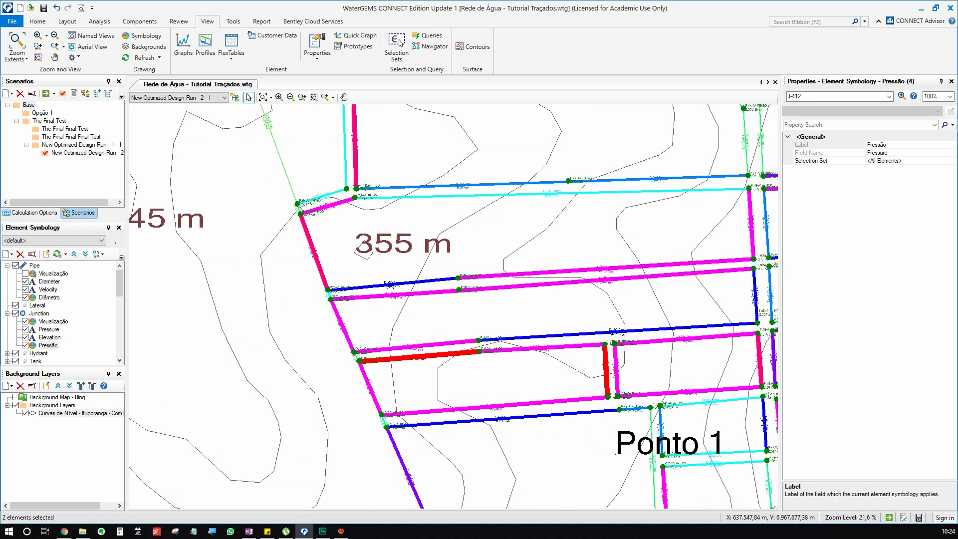
scroll(328, 295, up, 5)
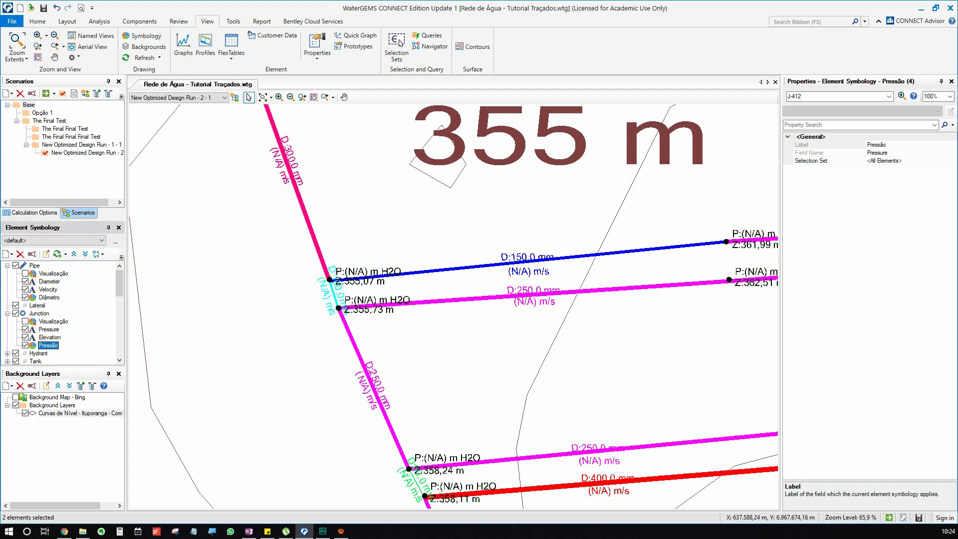
scroll(279, 313, down, 5)
scroll(370, 257, down, 7)
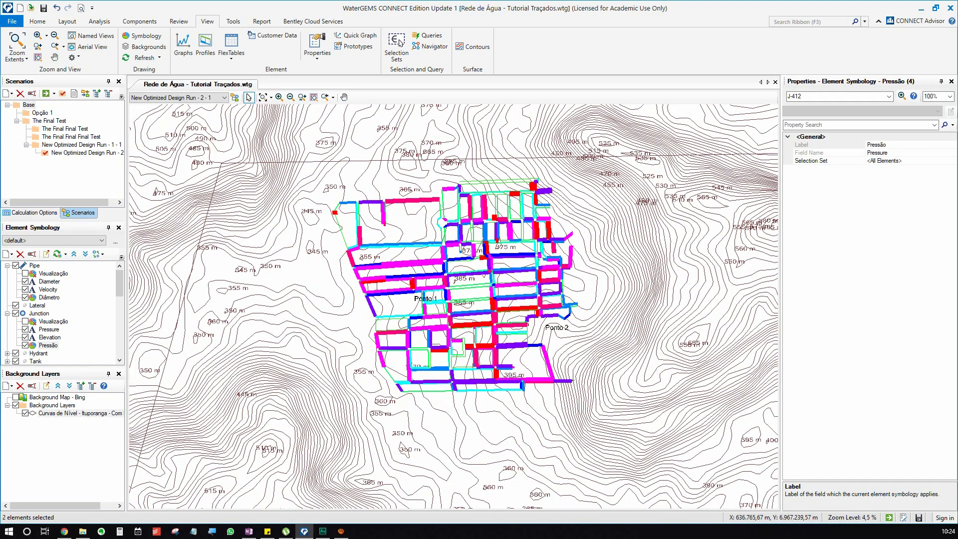
scroll(392, 278, up, 7)
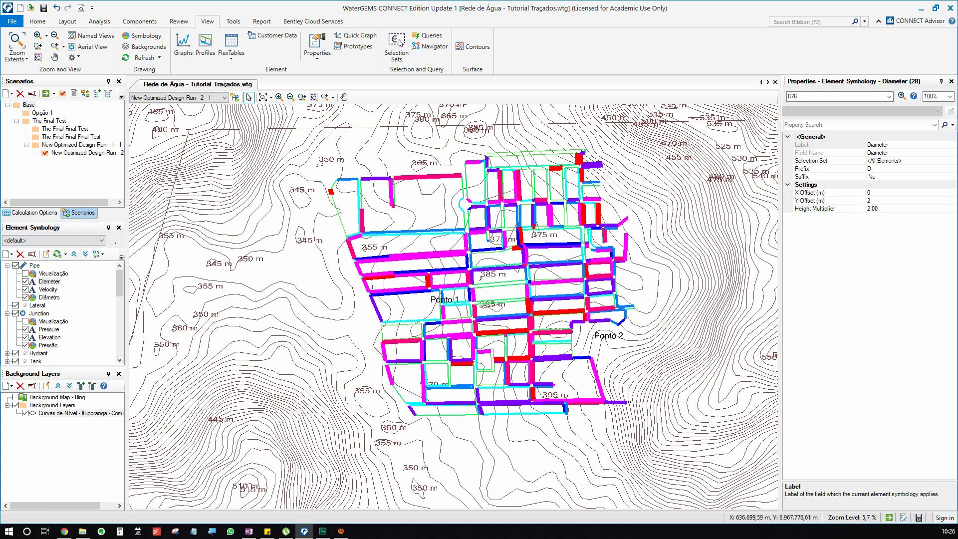
Insert the legend of the pipe's Diâmetro color coding in the drawing, west of the network.
right_click(49, 298)
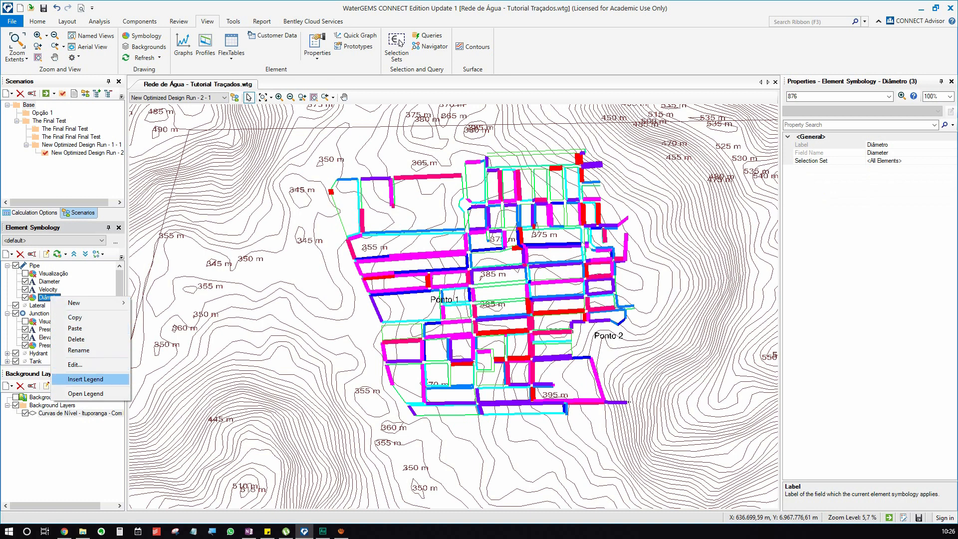
click(86, 379)
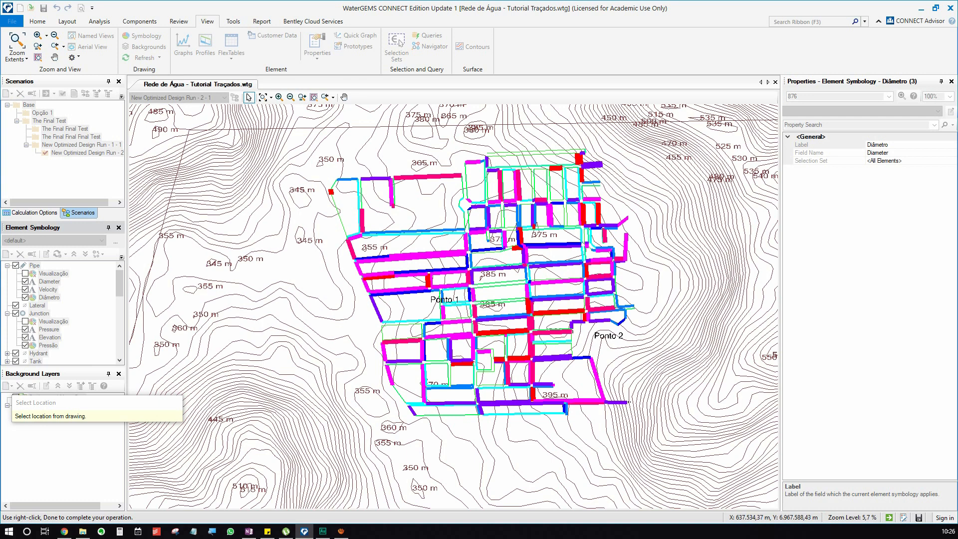
click(302, 281)
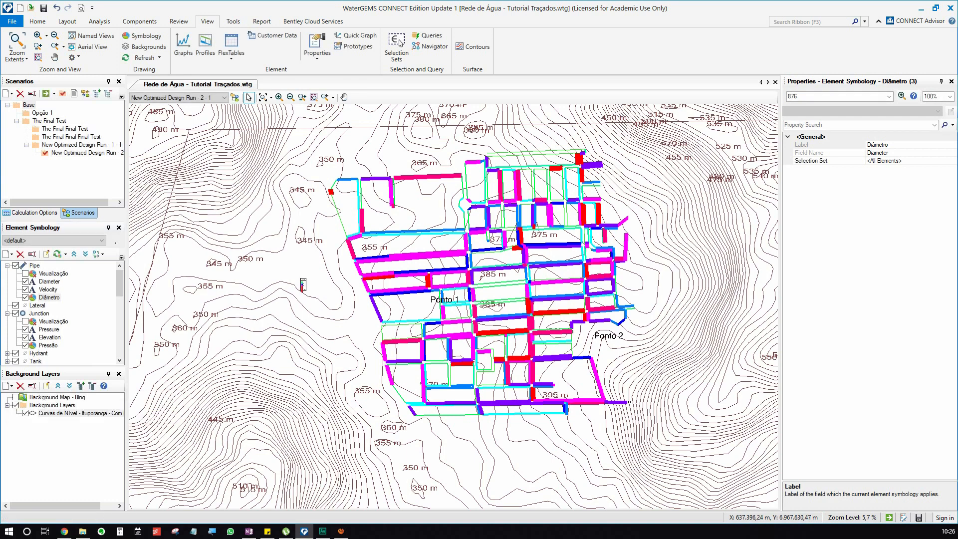
scroll(309, 287, up, 6)
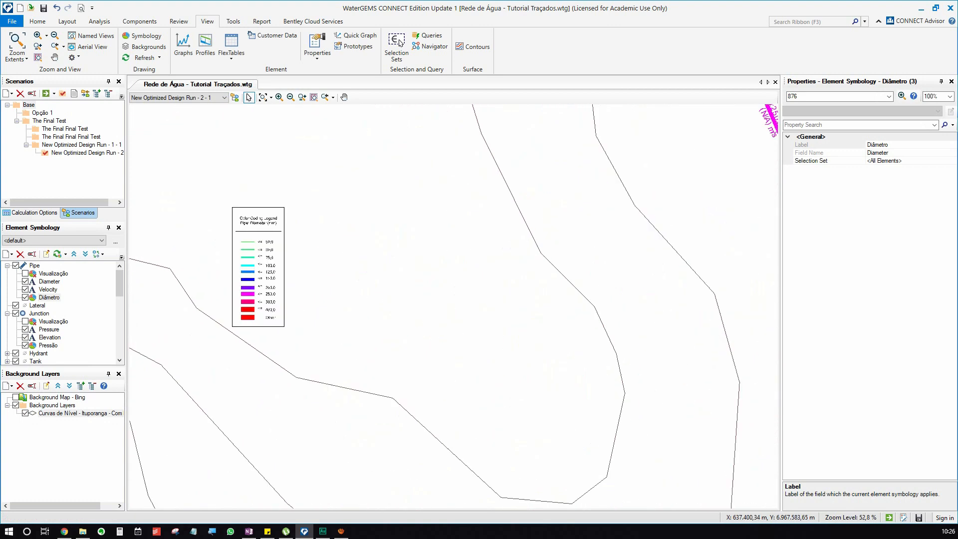
Scale up the pipe diameter legend until it is readable beside the network and move it farther northwest.
drag(308, 287, 373, 272)
click(322, 250)
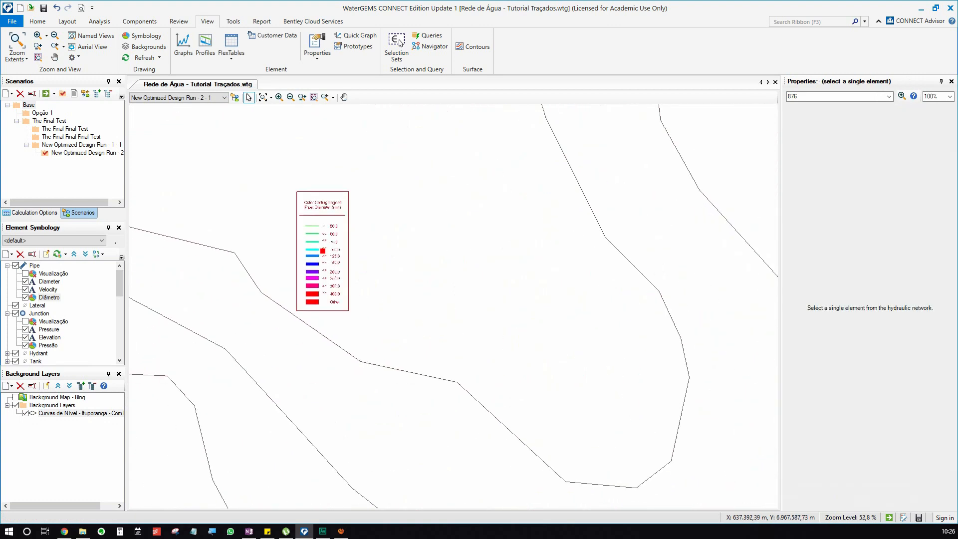
right_click(322, 250)
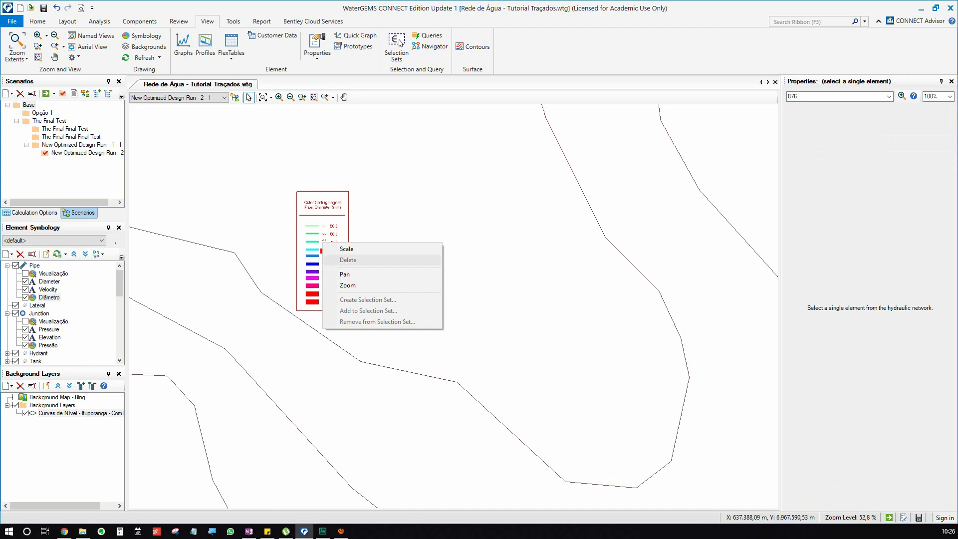
click(339, 251)
scroll(339, 247, down, 3)
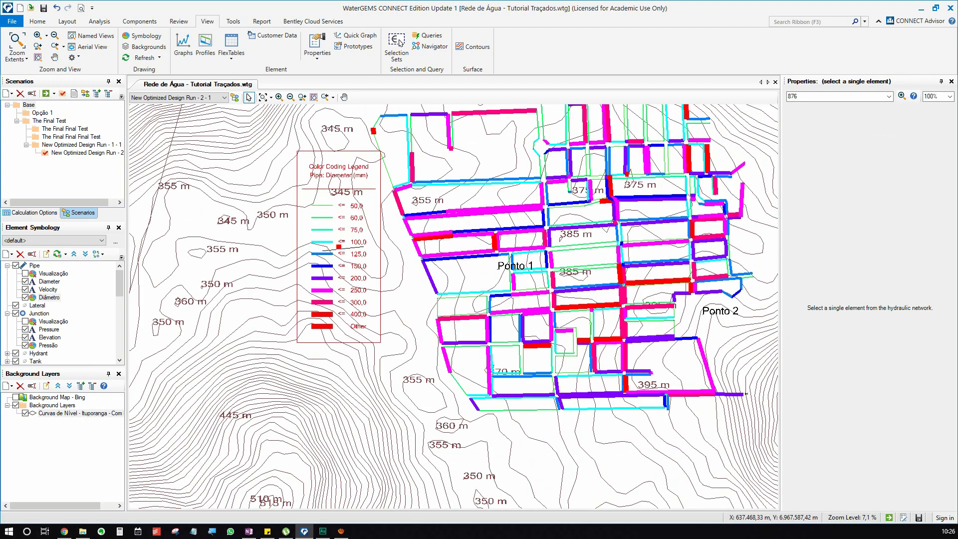
click(365, 246)
drag(339, 247, 255, 214)
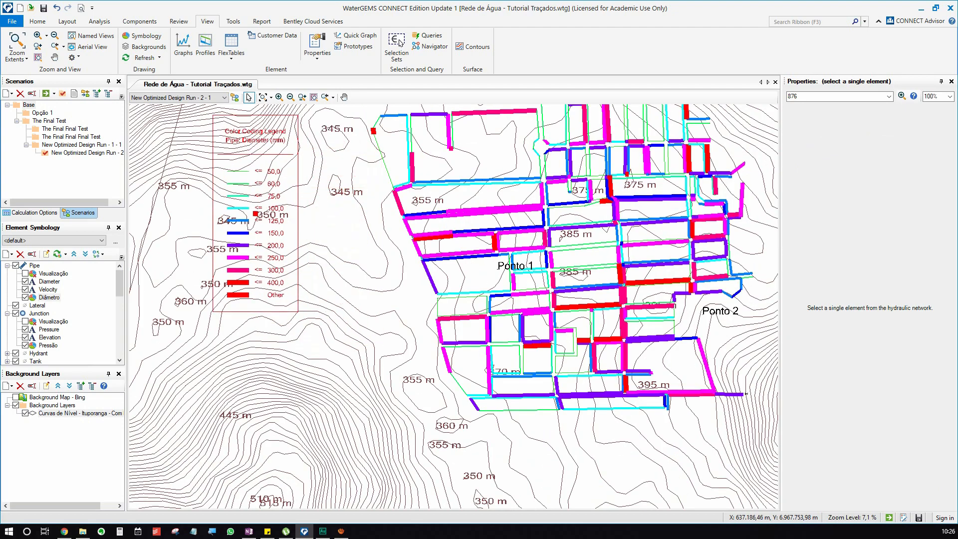
scroll(155, 244, down, 1)
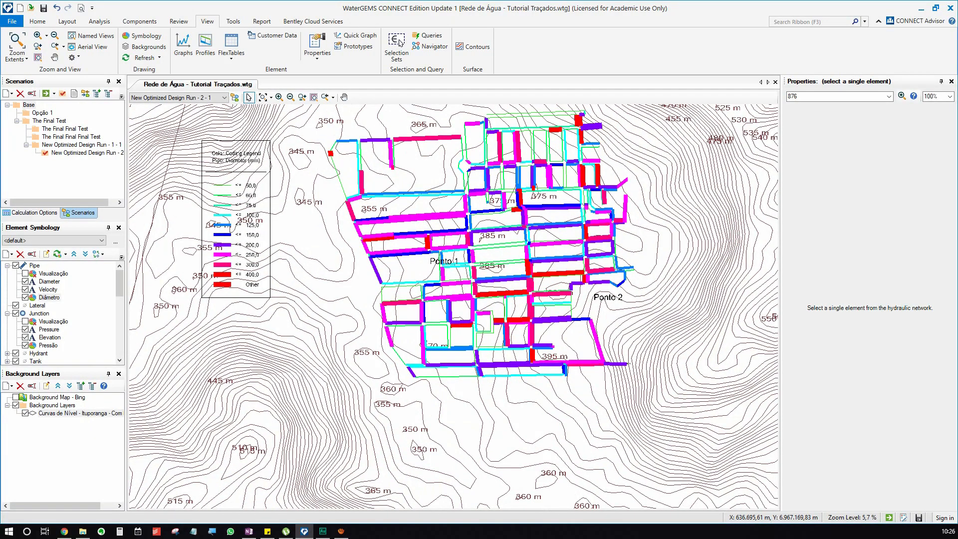
Insert the legend of the junction's Pressão color coding below the pipe diameter legend.
right_click(45, 345)
click(79, 427)
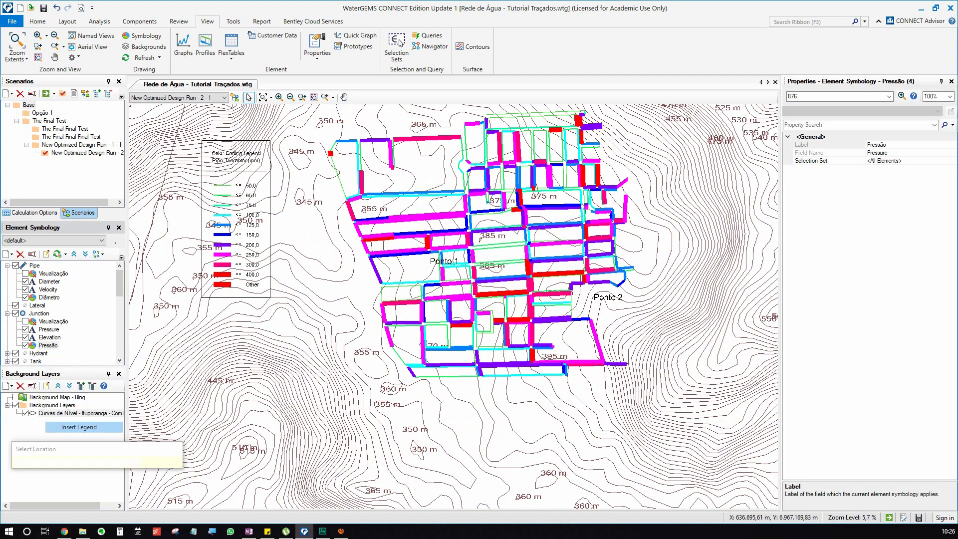
click(275, 360)
Scale the junction pressure legend up to a text size similar to the pipe diameter legend.
scroll(279, 361, up, 18)
drag(279, 362, 563, 382)
click(348, 347)
right_click(332, 319)
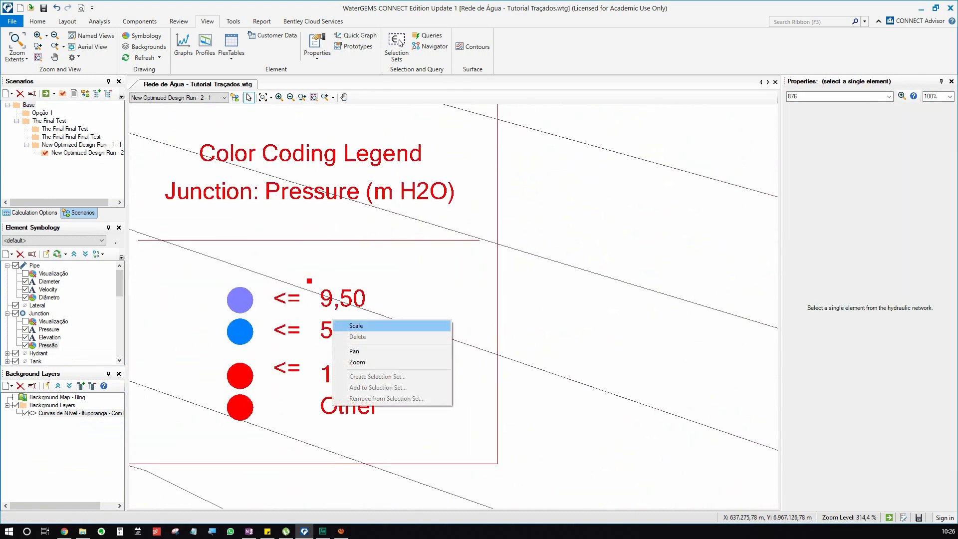
click(393, 327)
scroll(396, 323, down, 12)
scroll(389, 319, down, 5)
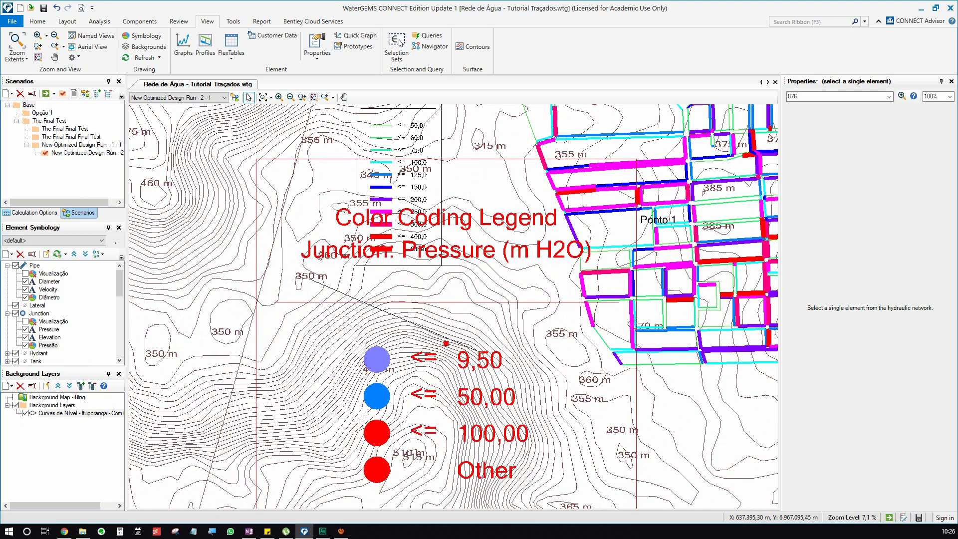
click(368, 288)
Move the junction pressure legend directly under the pipe diameter legend, with their east edges aligned.
drag(429, 318, 366, 303)
click(499, 320)
drag(499, 320, 417, 322)
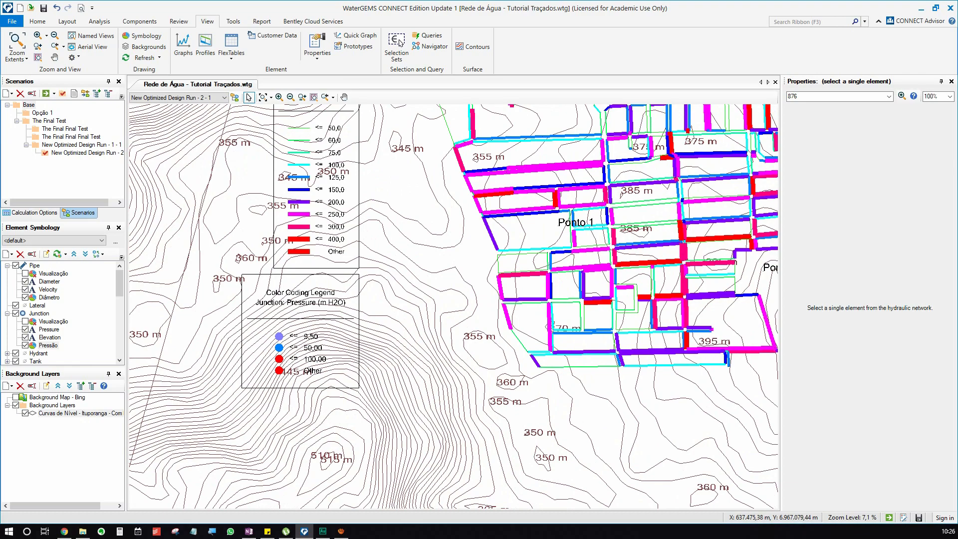
Review the layout of the two color coding legends beside the whole network.
scroll(183, 437, down, 2)
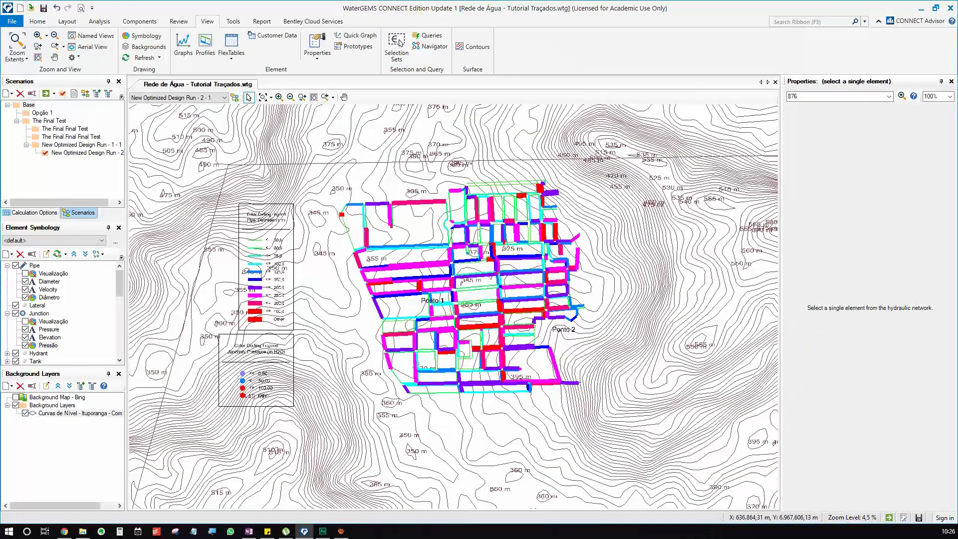
scroll(345, 220, up, 4)
scroll(387, 286, down, 1)
drag(270, 439, 335, 268)
scroll(333, 302, down, 3)
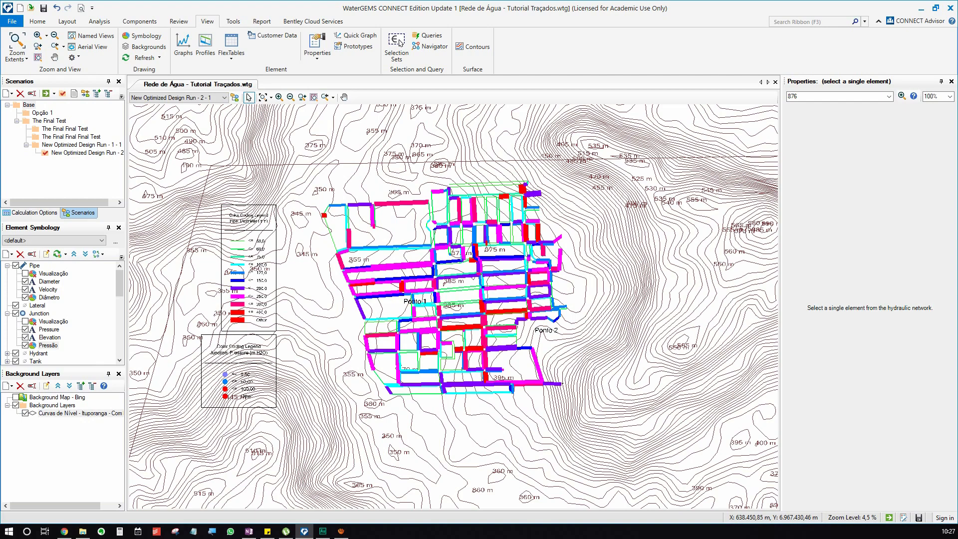
scroll(520, 327, up, 4)
scroll(521, 294, down, 3)
scroll(237, 191, up, 1)
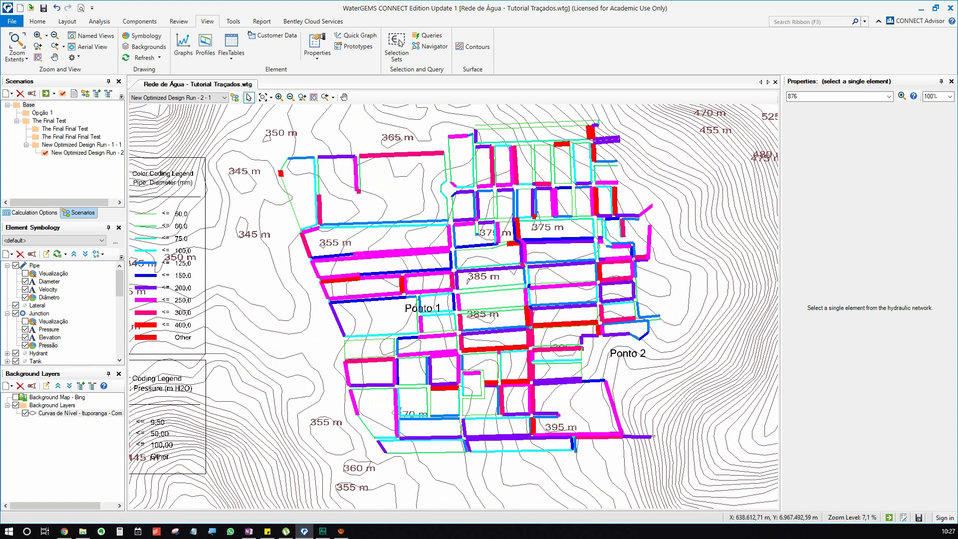
drag(237, 191, 264, 181)
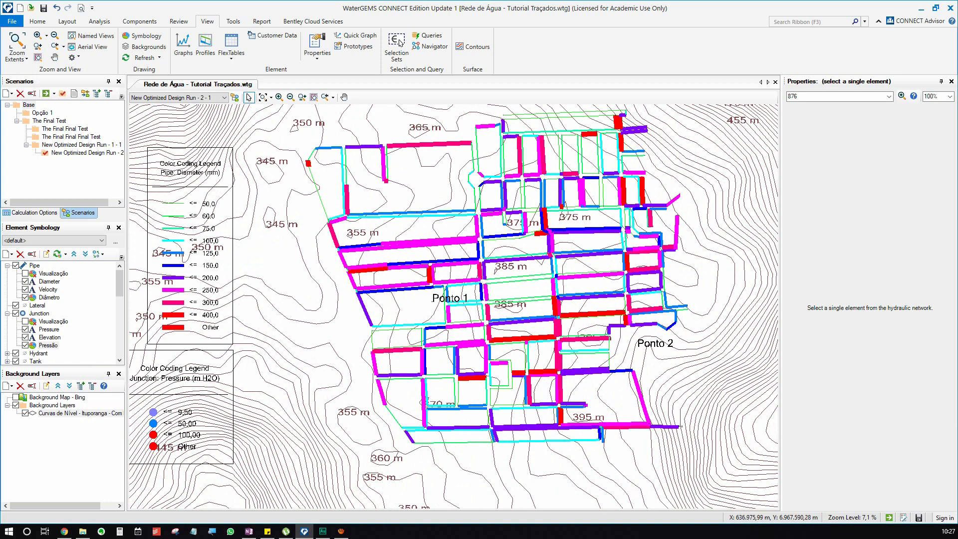
Turn off the Pressão and Diâmetro color codings and turn on Visualização for both junctions and pipes.
click(25, 346)
click(25, 297)
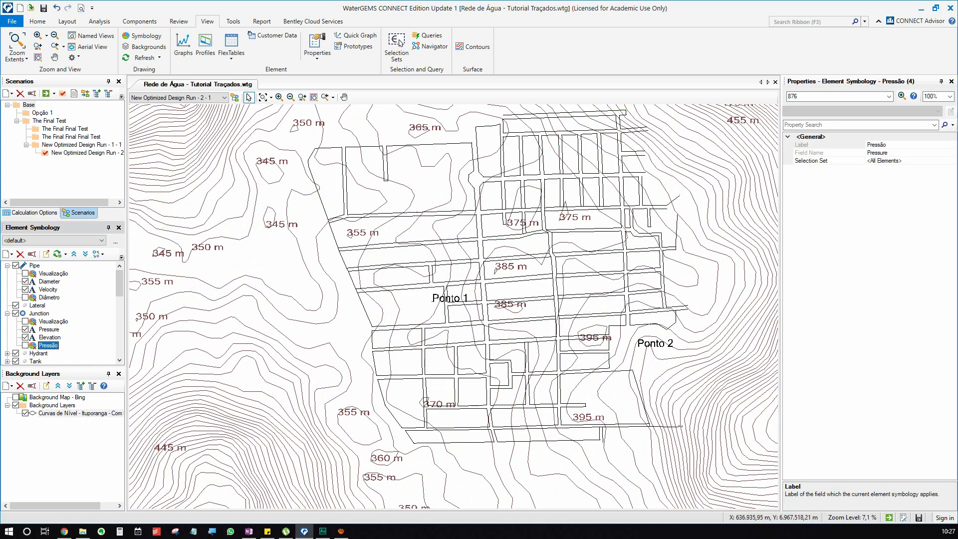
click(25, 322)
drag(485, 319, 436, 355)
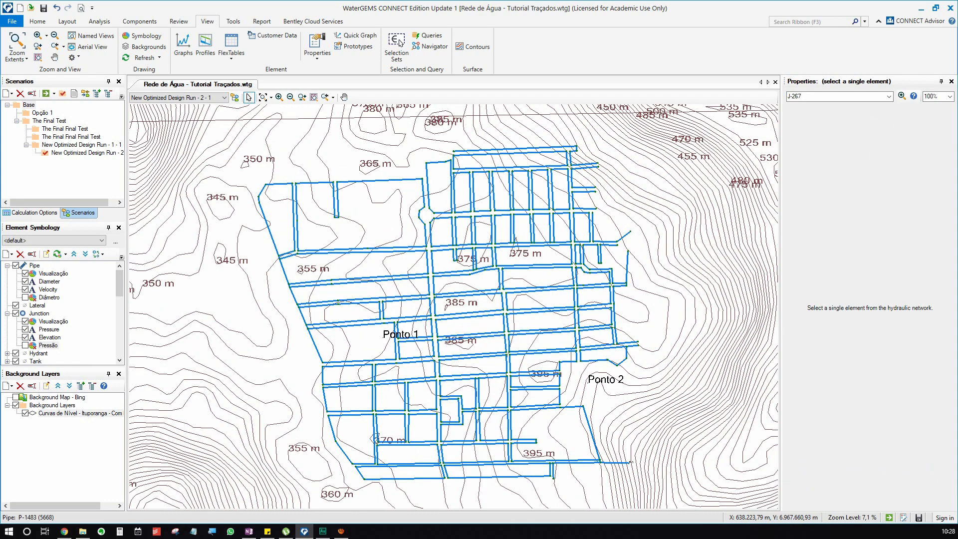